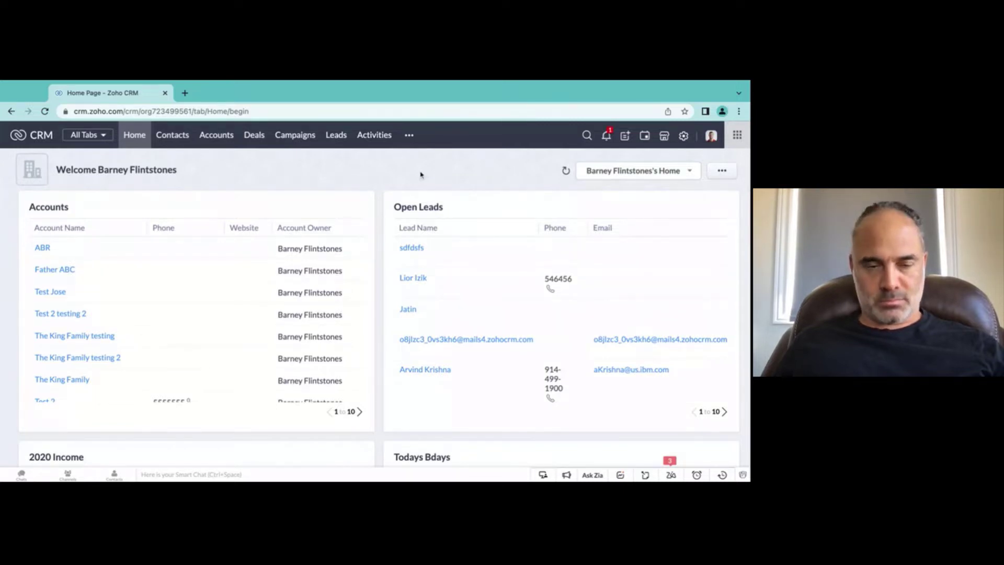
Step: Open the GG Bookkeeping vendor record from the Vendors module in the more-modules menu
left_click(407, 135)
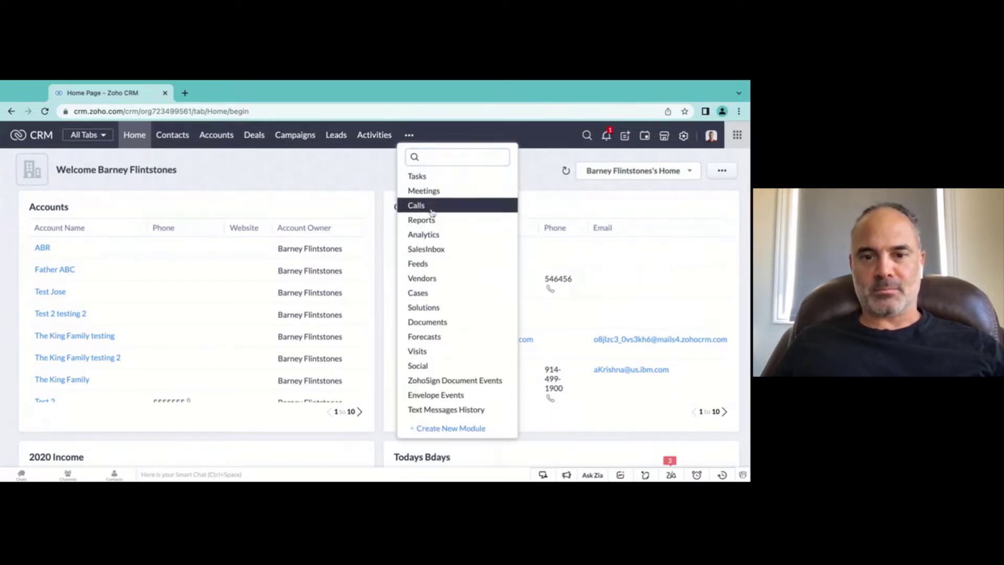
left_click(435, 277)
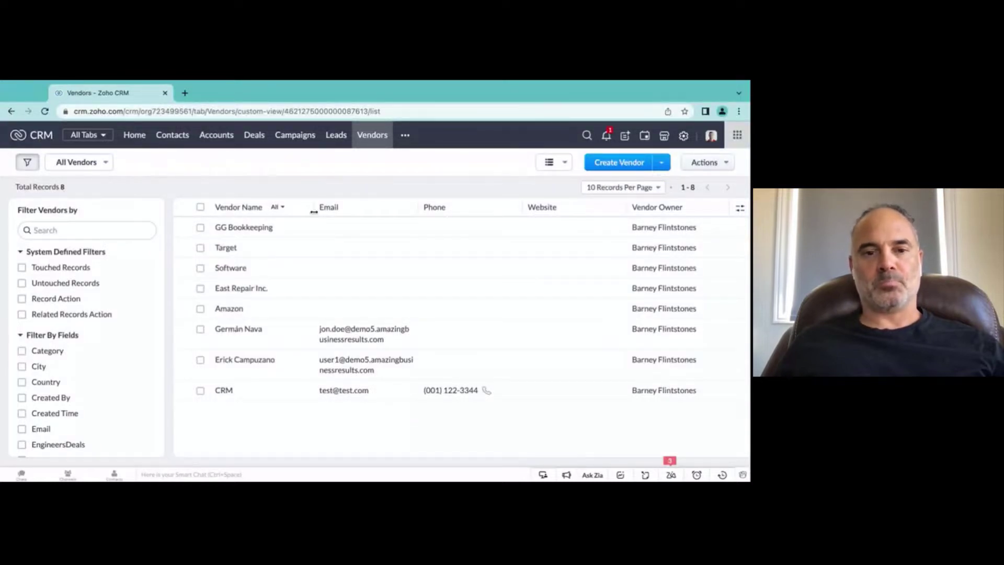
left_click(262, 230)
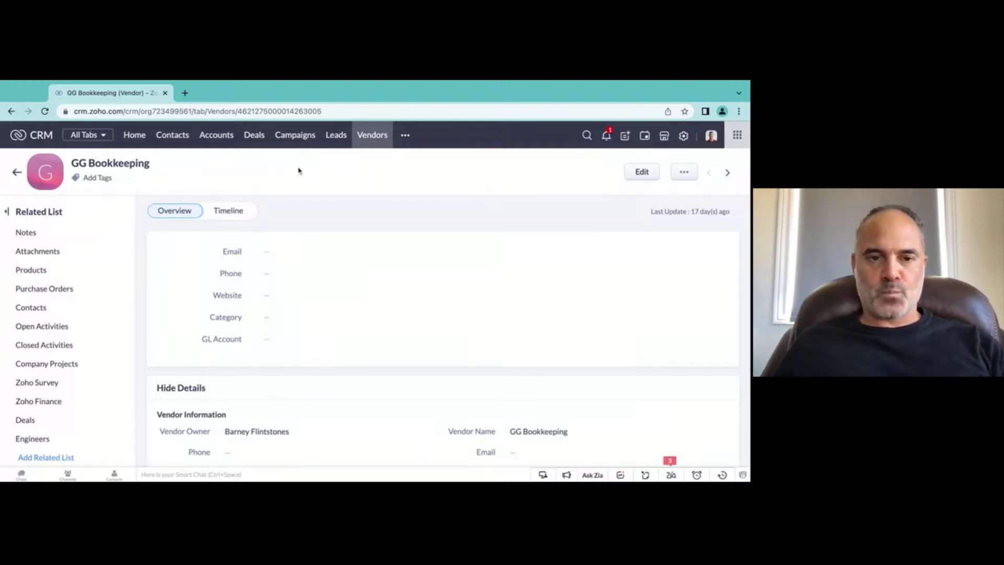
Step: In a new tab, start a blank Untitled.drawio diagram on draw.io, stored on the device
left_click(185, 93)
type("draw")
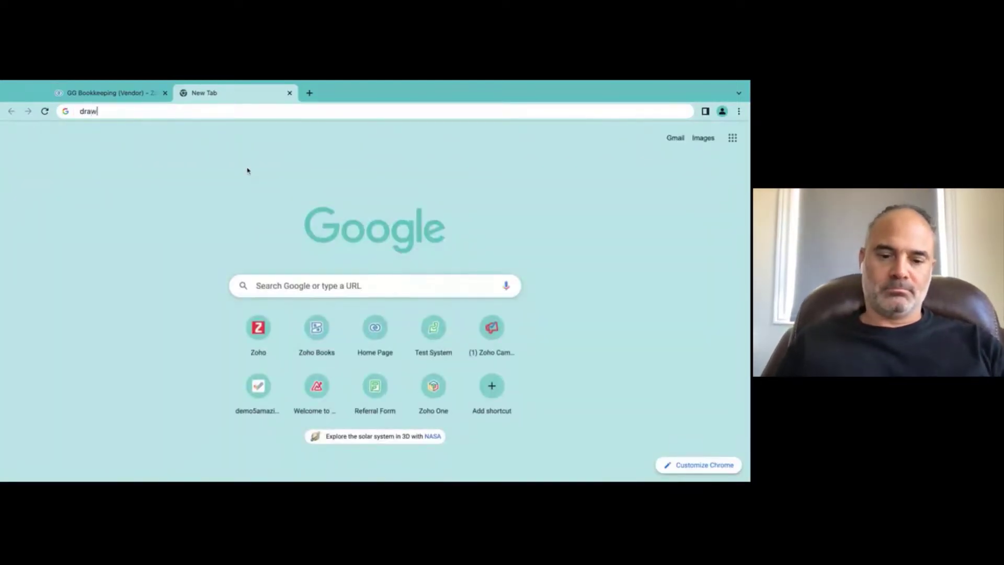
type(".io")
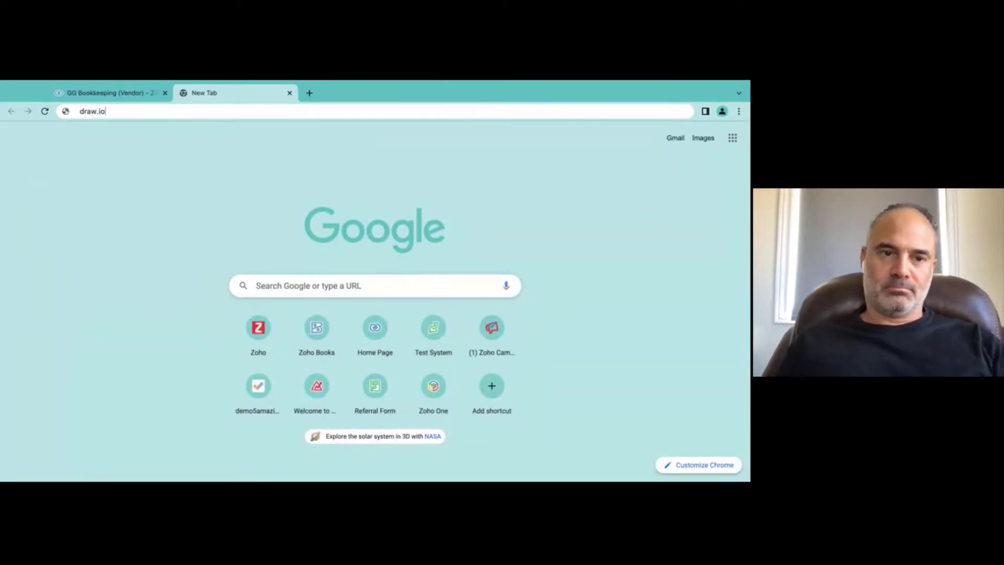
key("Return")
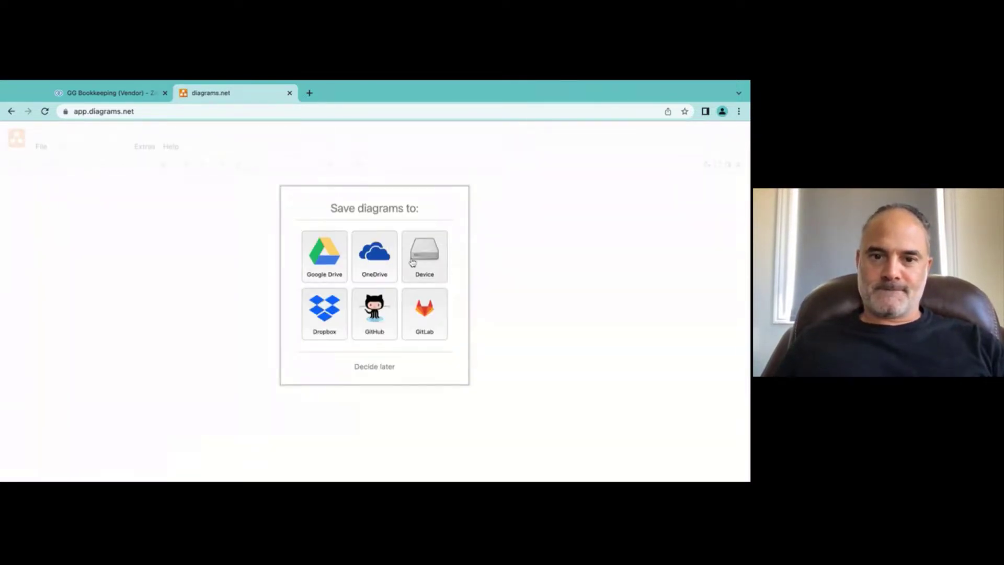
left_click(423, 260)
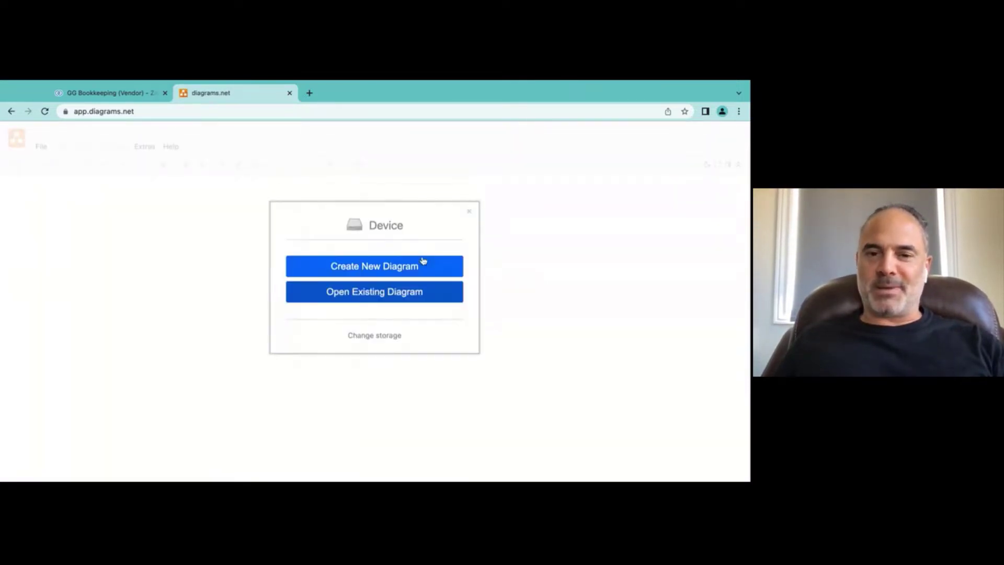
left_click(393, 266)
left_click(512, 412)
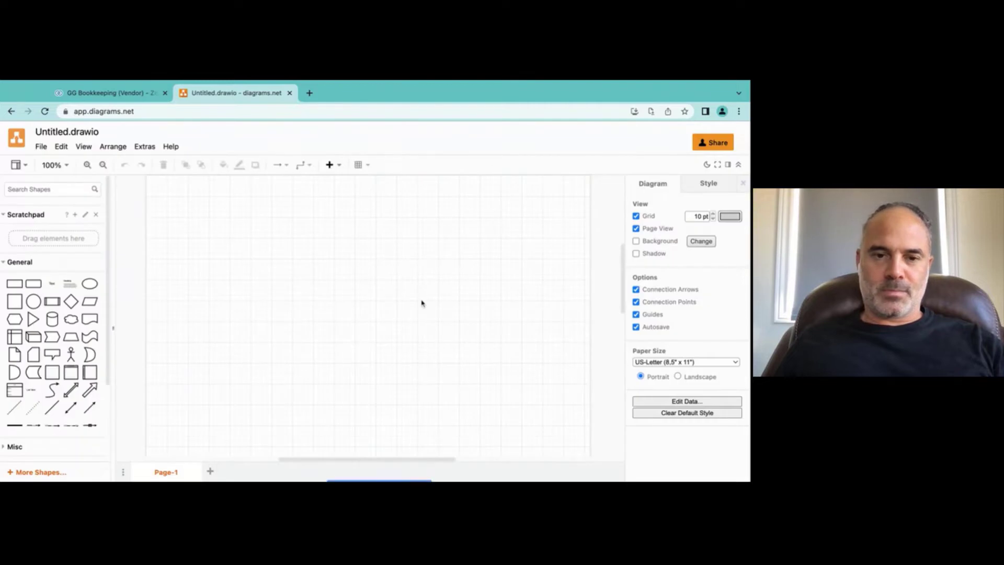
Step: Add two side-by-side squares labelled Leads and Contacts
left_click(13, 302)
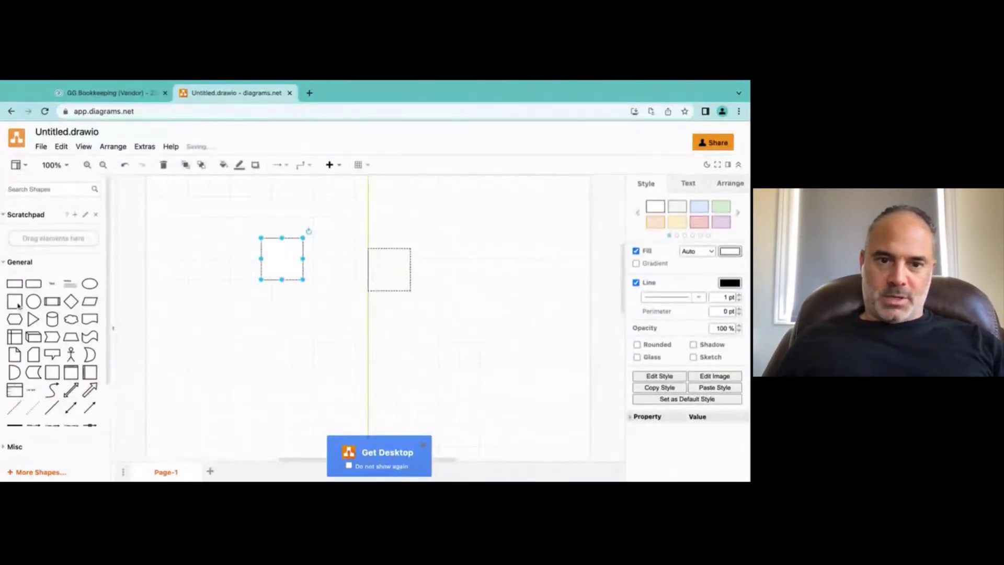
left_click(18, 305)
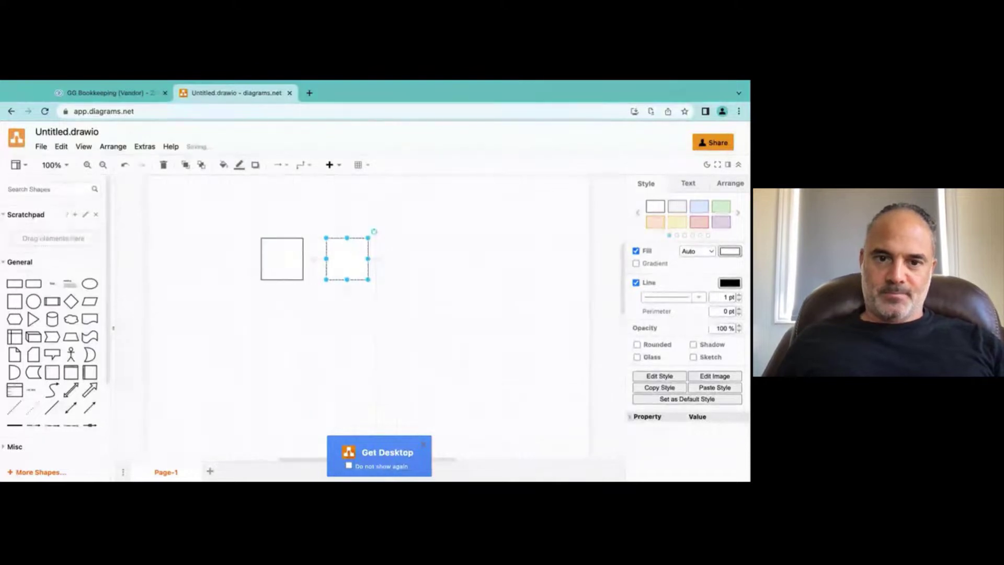
double_click(283, 257)
type("Leads")
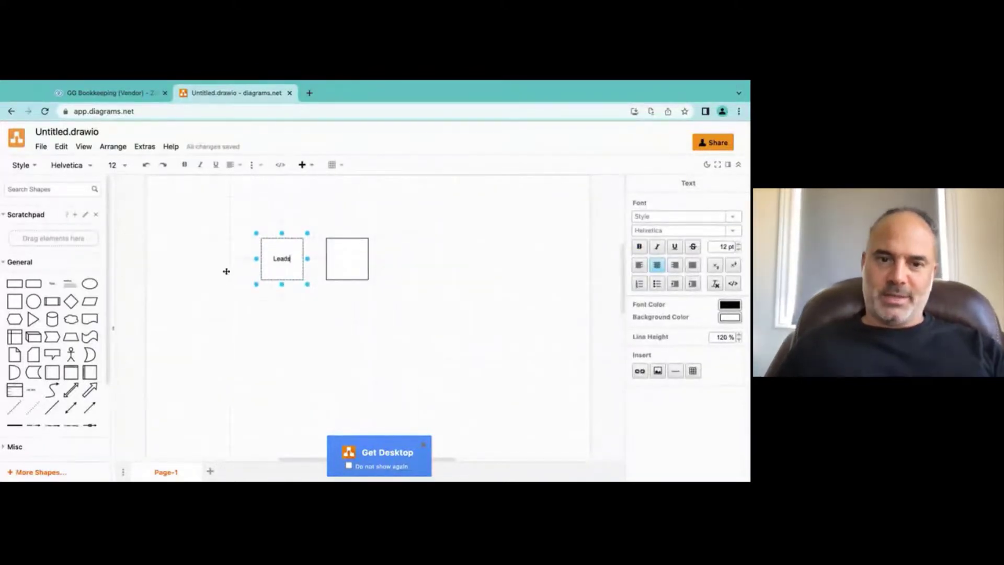
left_click(338, 255)
double_click(337, 256)
type("Contacts")
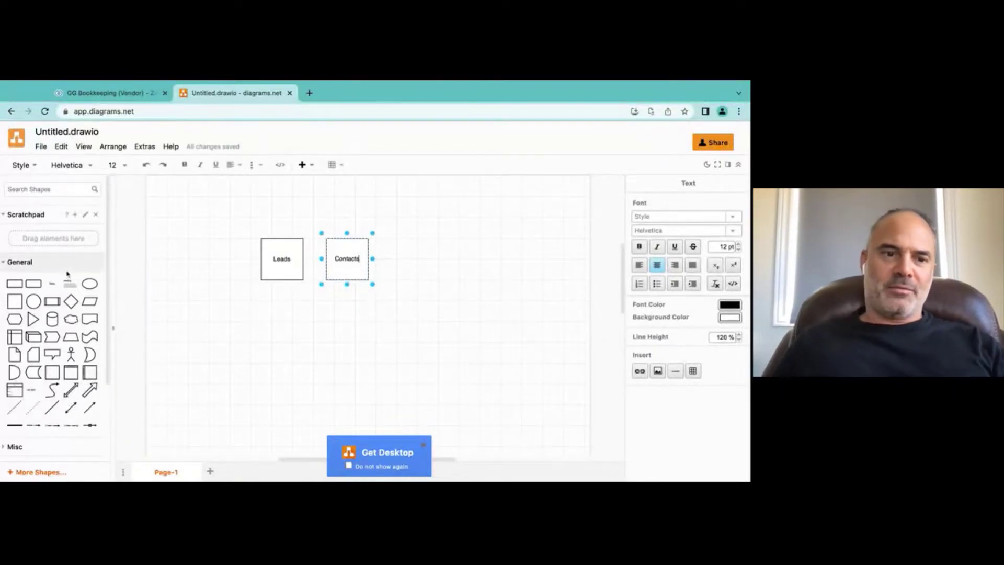
Step: Place a People text label to the left of the Leads square
left_click(54, 285)
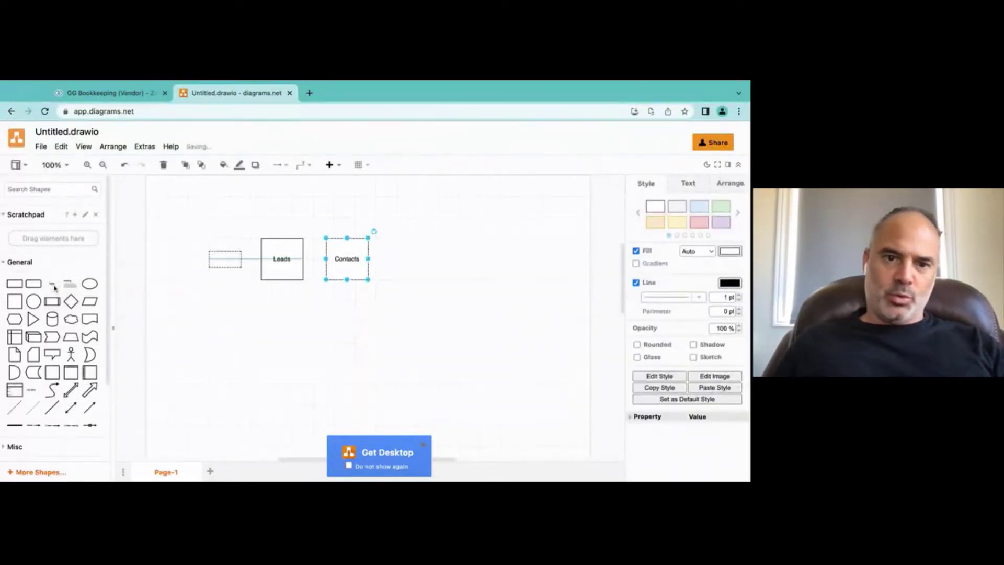
double_click(224, 261)
type("People")
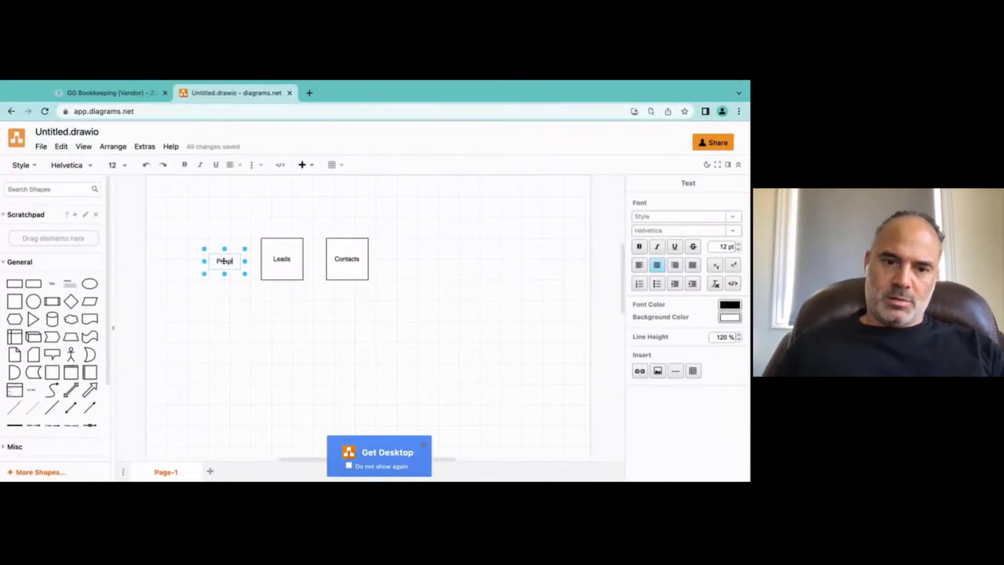
left_click(238, 239)
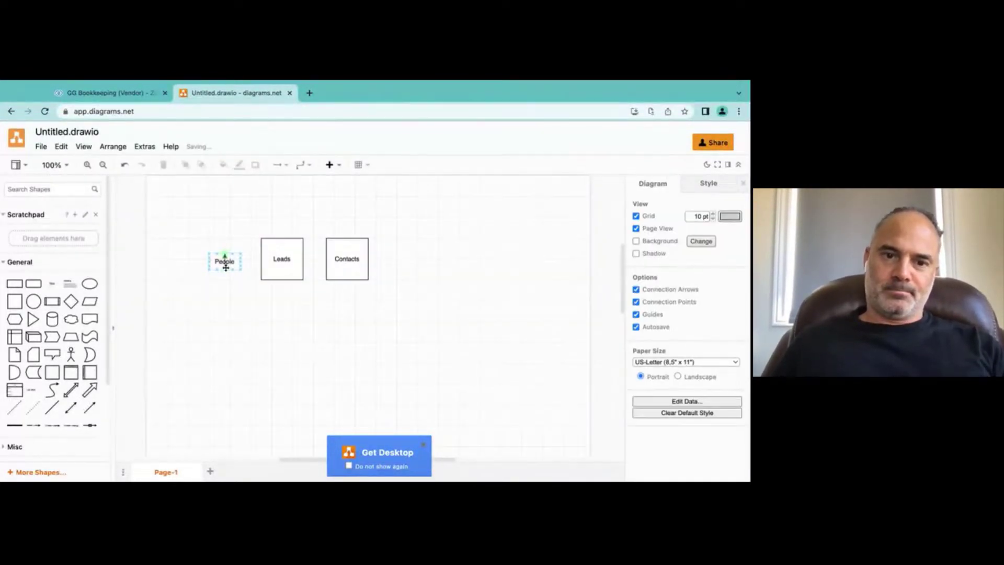
left_click(225, 261)
left_click(238, 225)
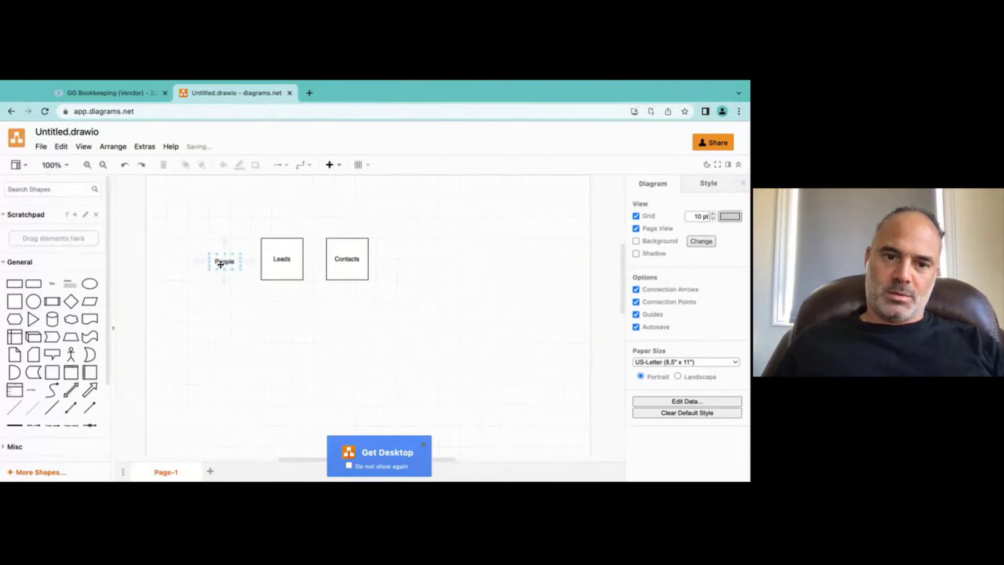
left_click_drag(224, 260, 223, 260)
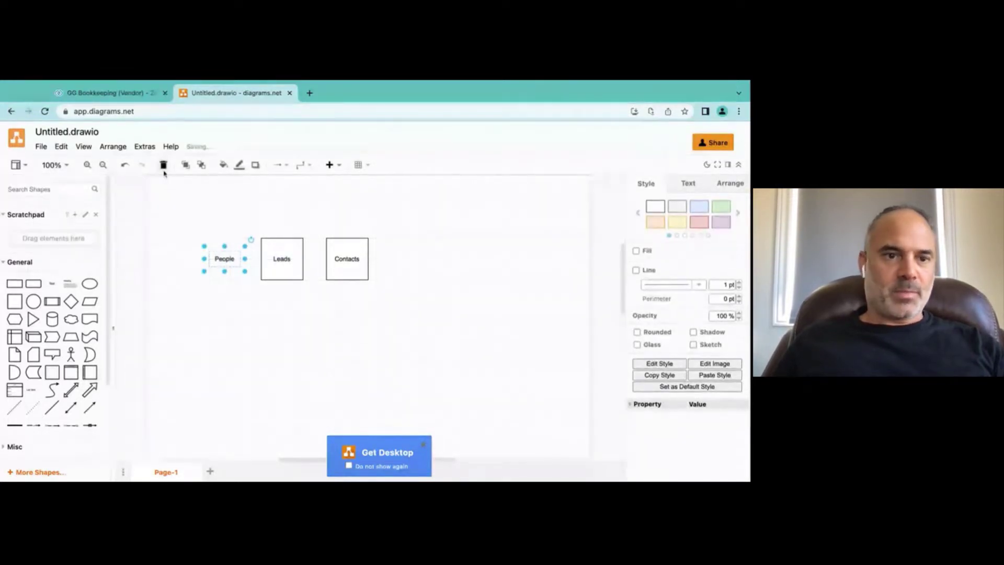
scroll(292, 231, "up", 5)
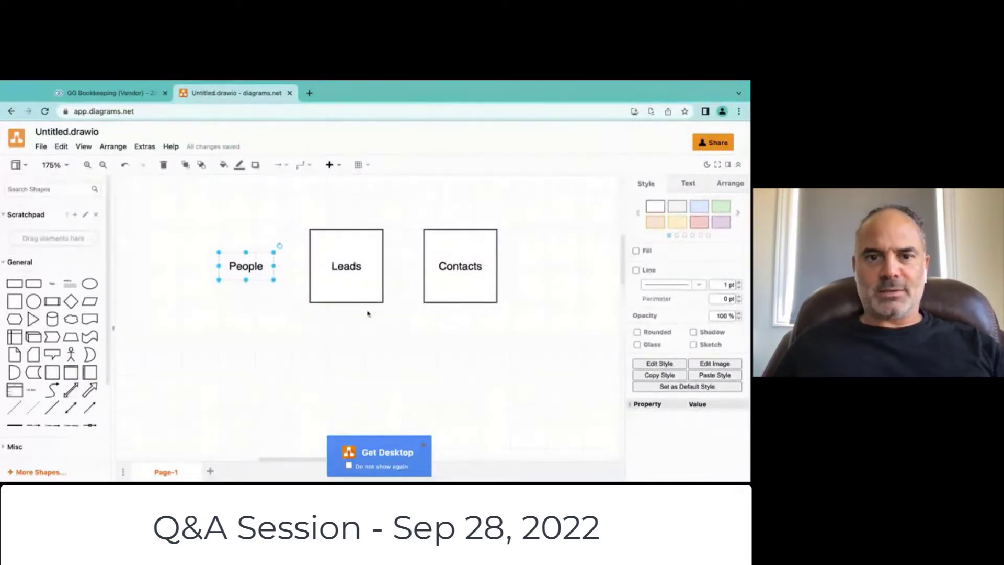
Step: Duplicate the People, Leads and Contacts row and position the copy underneath
left_click(345, 204)
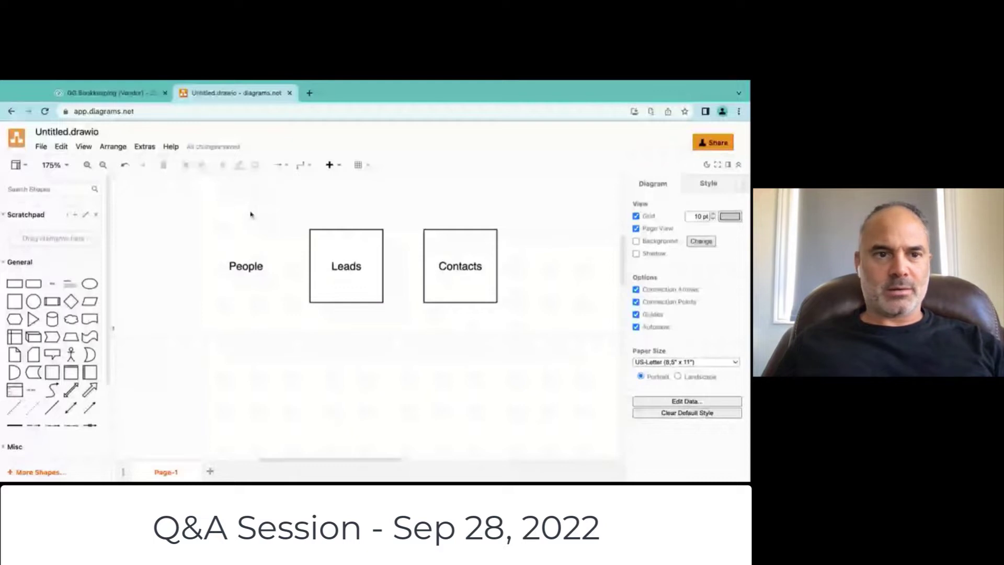
mouse_move(190, 216)
left_mouse_down()
mouse_move(405, 247)
mouse_move(561, 321)
mouse_move(190, 218)
left_mouse_up()
key("ctrl+d")
key("shift+Down")
key("shift+Down")
key("shift+Down")
key("shift+Down")
key("shift+Down")
key("shift+Down")
key("shift+Down")
key("shift+Down")
key("shift+Down")
key("shift+Down")
key("shift+Down")
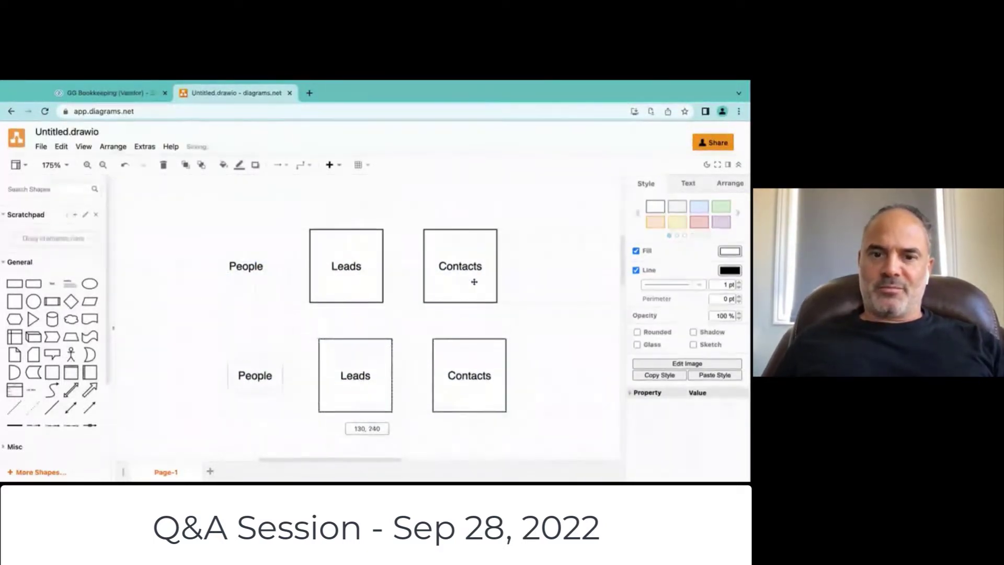
key("shift+Left")
key("shift+Left")
key("shift+Up")
key("shift+Right")
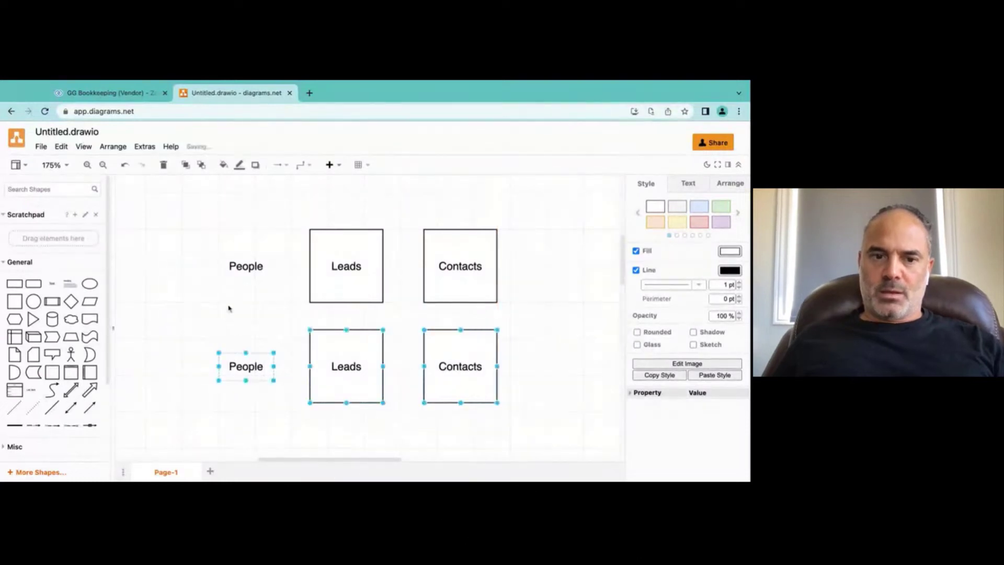
left_click(229, 308)
Step: Extend the top label to read 'People (email, sms, etc)'
double_click(231, 261)
key("Right")
type("(")
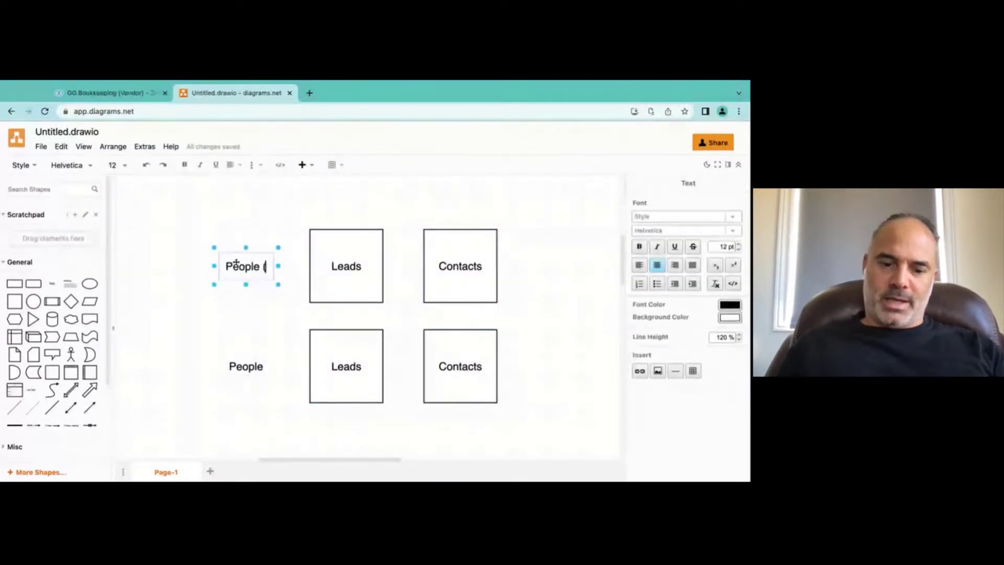
type("email, s")
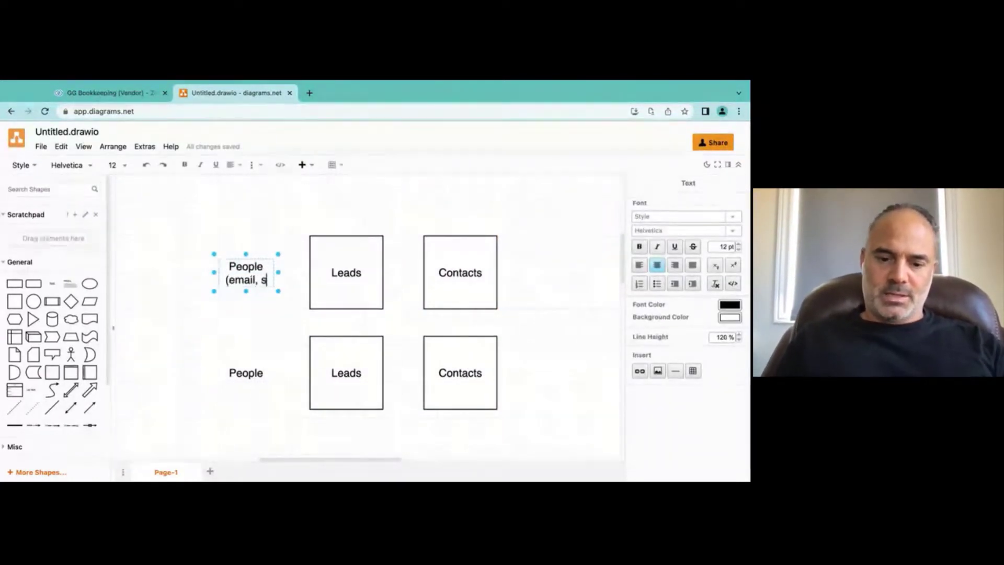
type("ms, etc)")
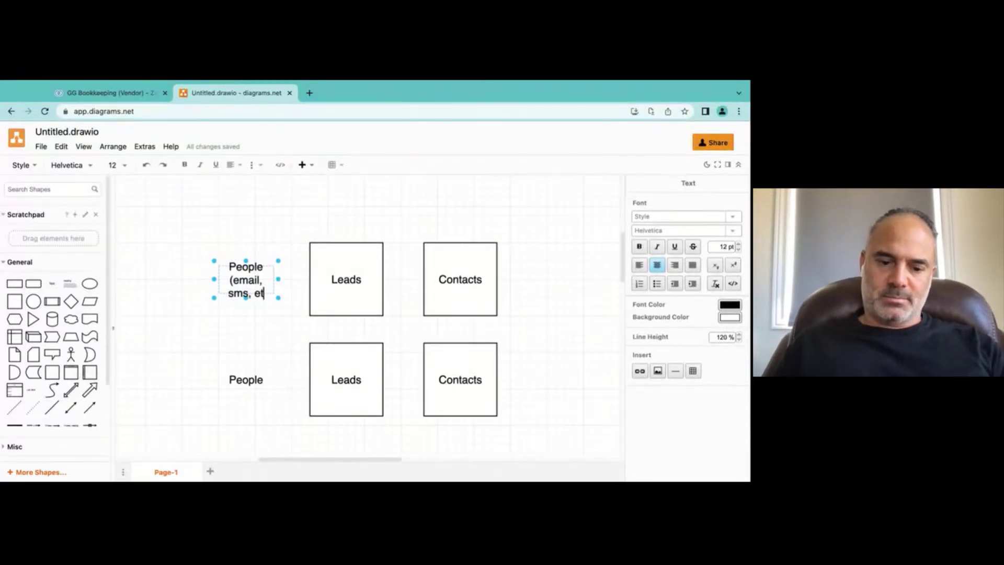
left_click(257, 209)
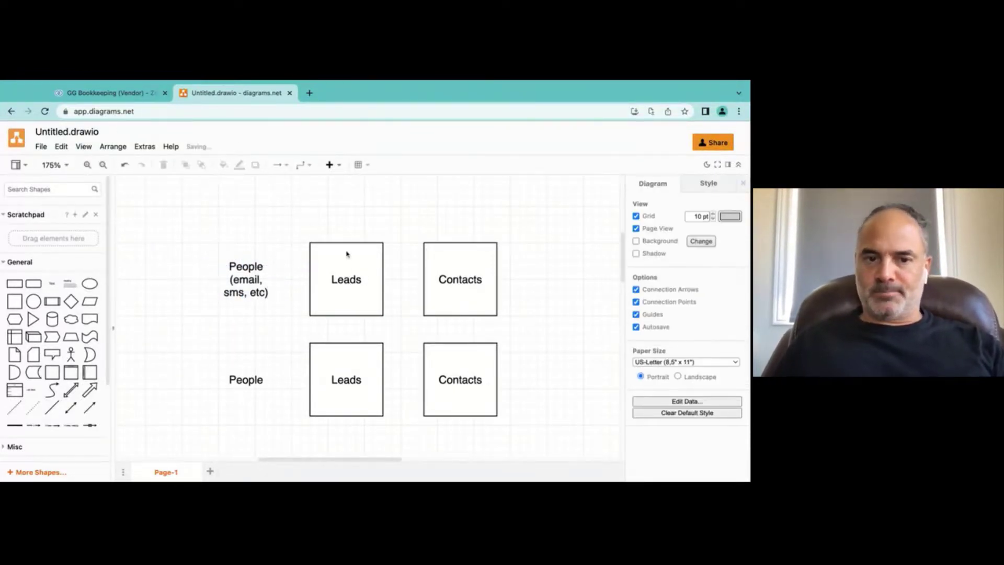
Step: Relabel the copied row as Legal Entities, Accounts and Vendors
double_click(251, 384)
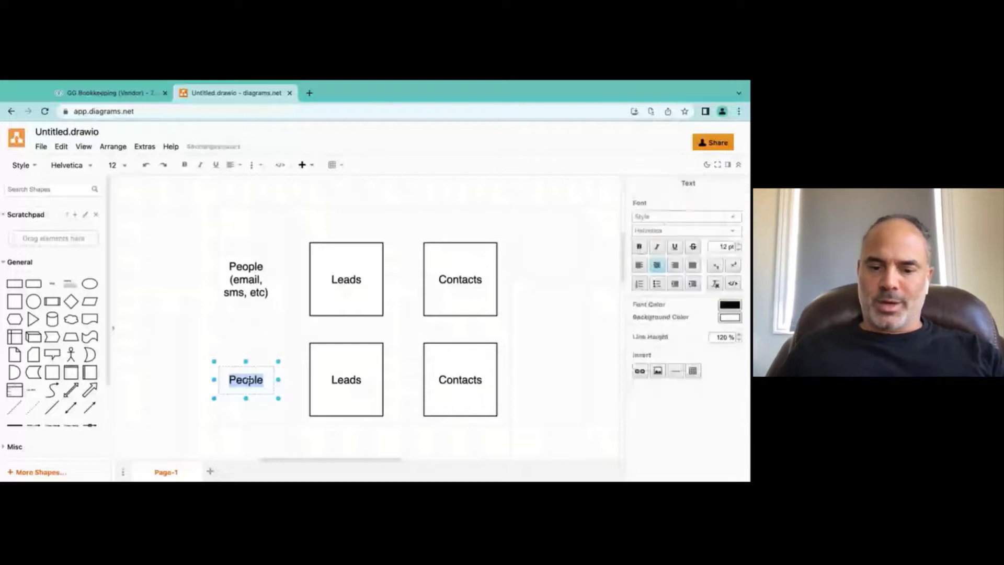
type("Legal Entities")
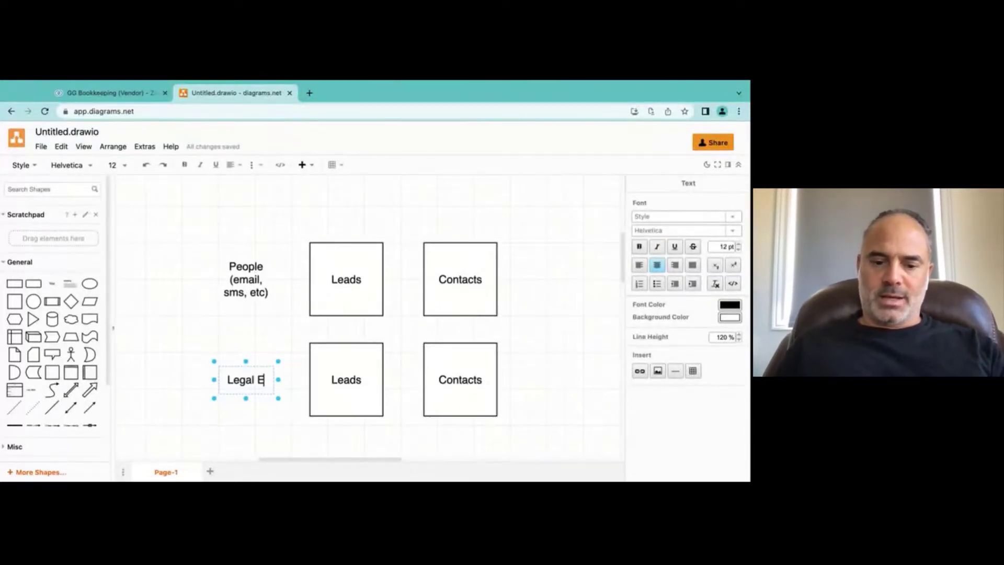
double_click(333, 386)
type("Accounts")
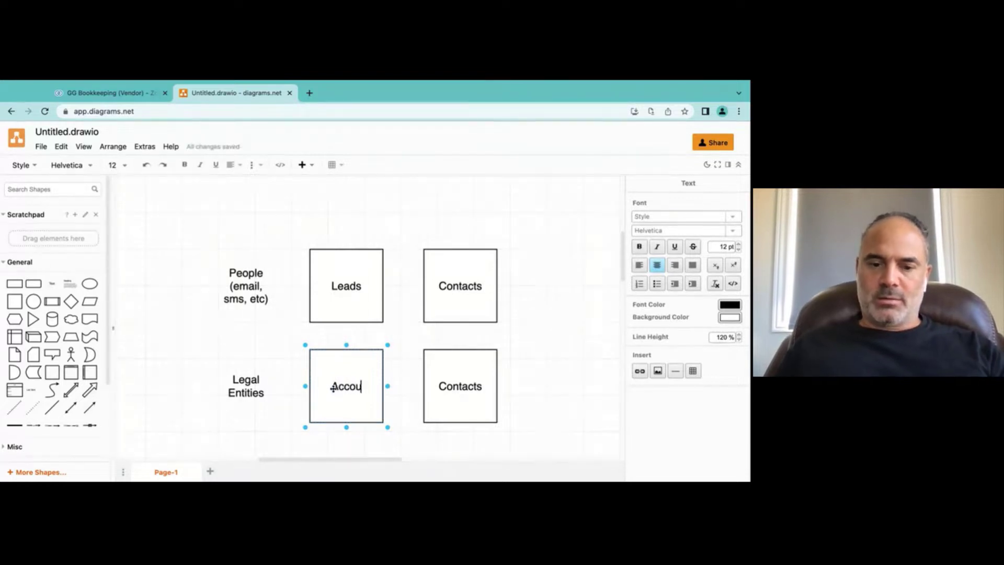
left_click(476, 386)
double_click(476, 386)
type("Vendors")
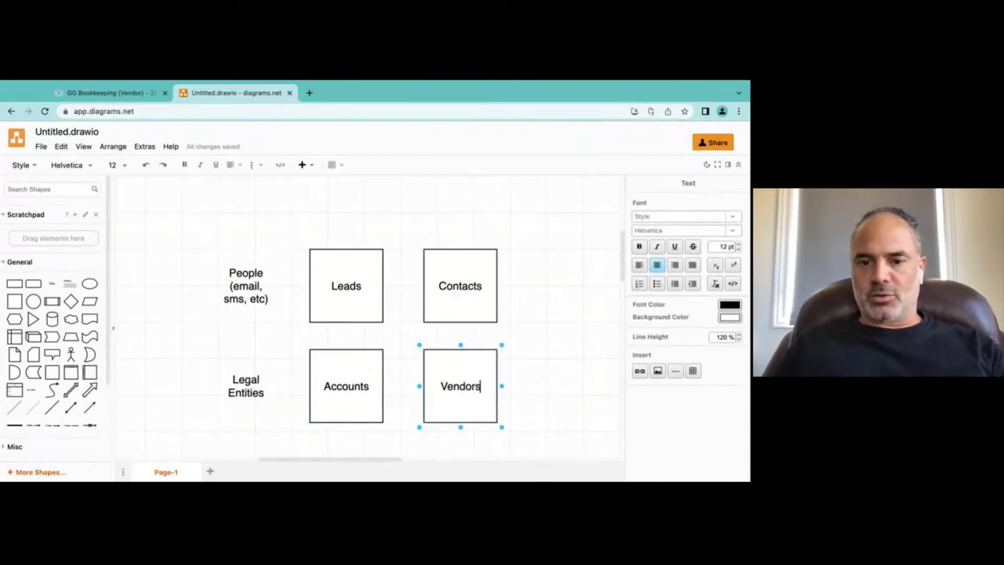
key("Escape")
left_click(498, 350)
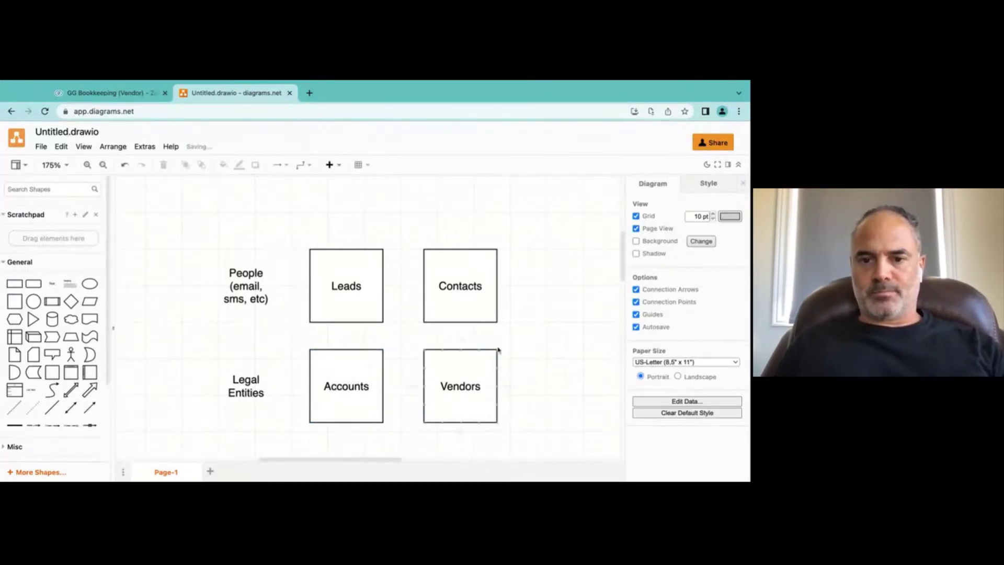
Step: Move the Legal Entities, Accounts and Vendors row further down the page
left_click_drag(167, 344, 477, 441)
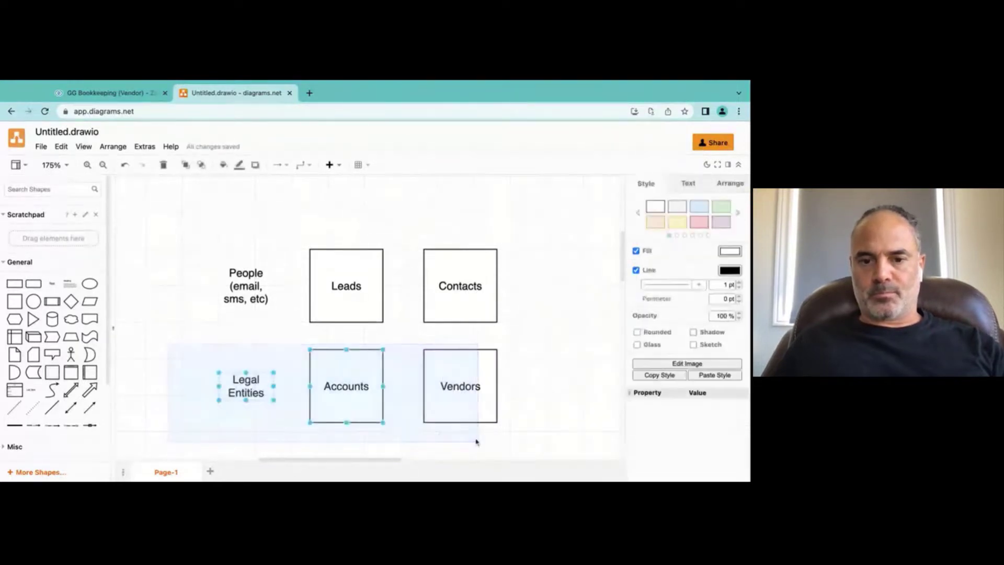
left_click_drag(474, 383, 473, 392)
key("ctrl+z")
left_click_drag(191, 351, 468, 410)
left_click_drag(507, 334, 167, 448)
left_click_drag(338, 393, 337, 420)
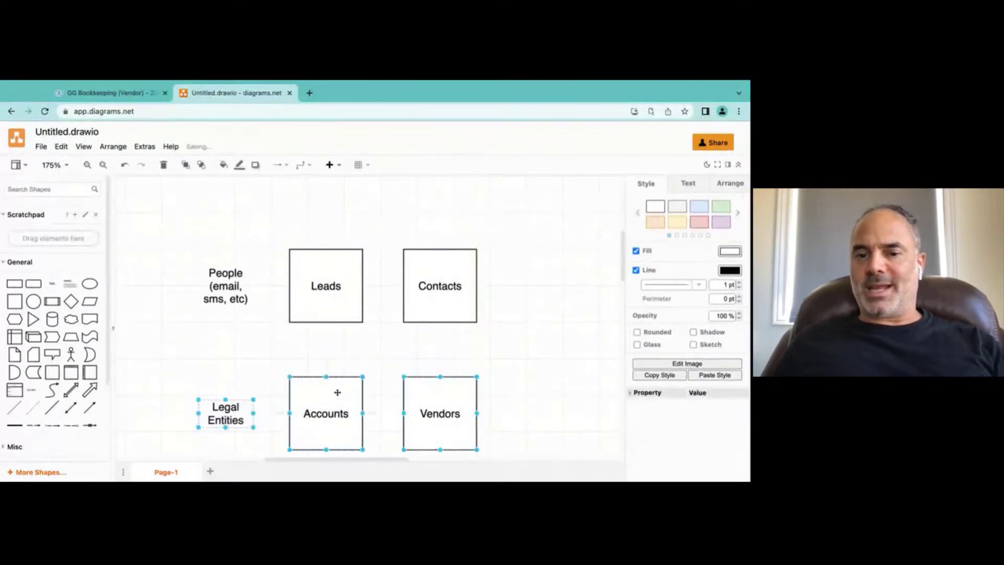
left_click(505, 331)
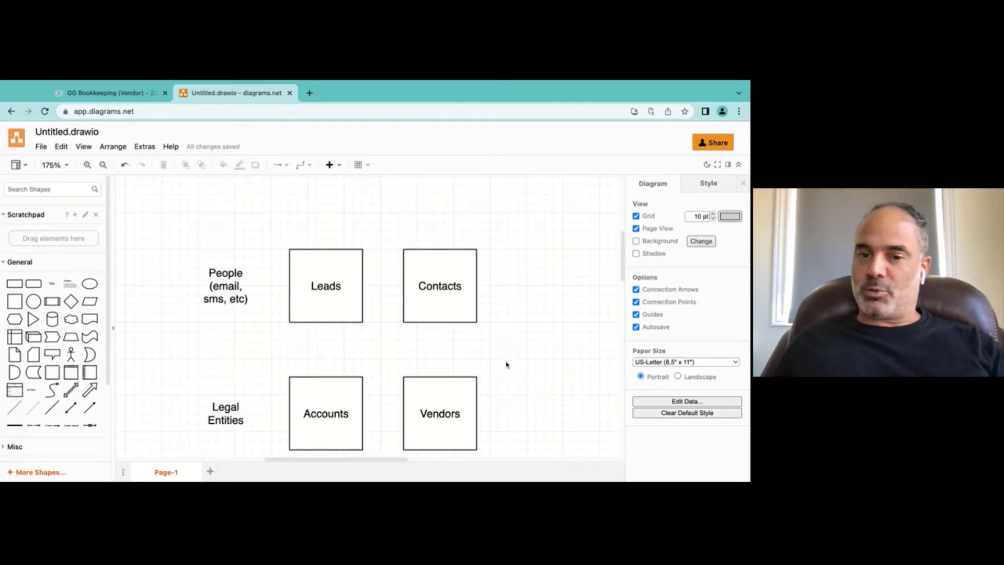
Step: Draw an arrow from the bottom of Contacts down to Accounts
scroll(488, 319, "down", 2)
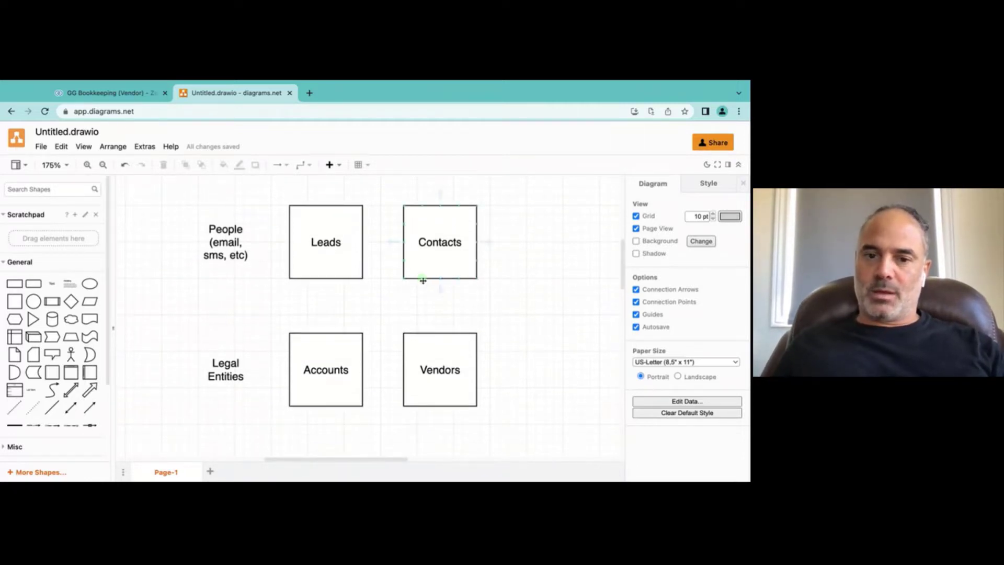
left_click(423, 281)
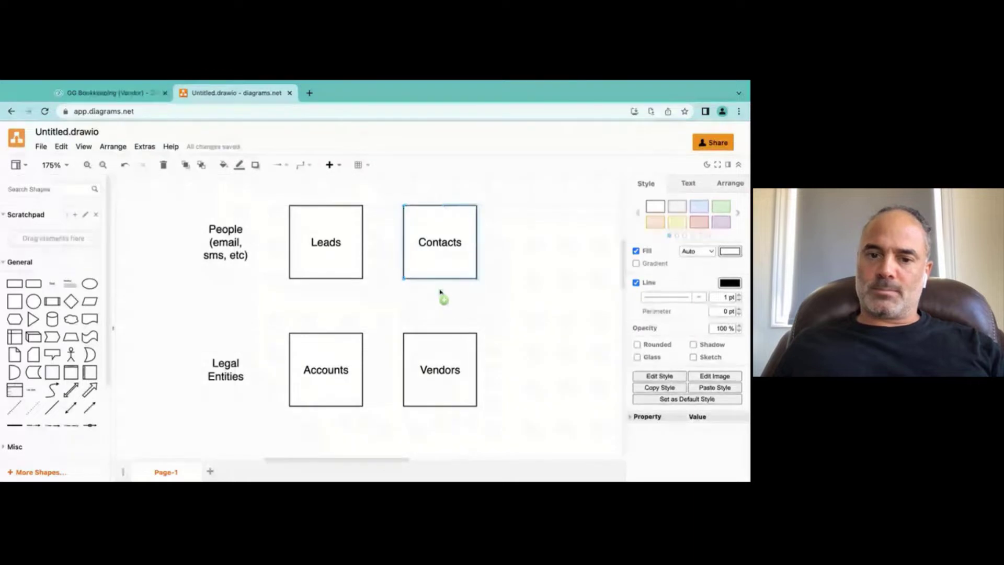
left_click_drag(440, 293, 442, 296)
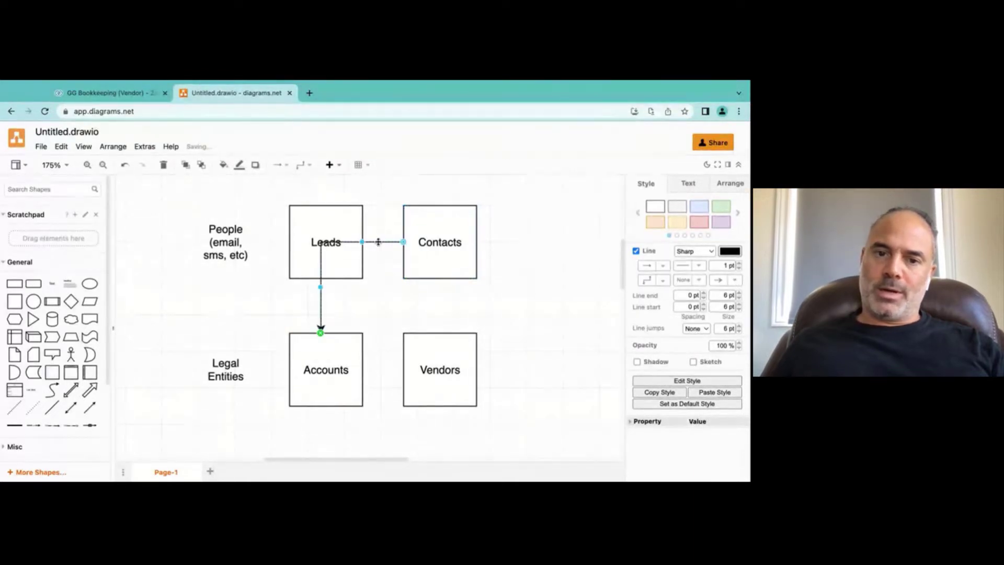
left_click_drag(378, 242, 380, 298)
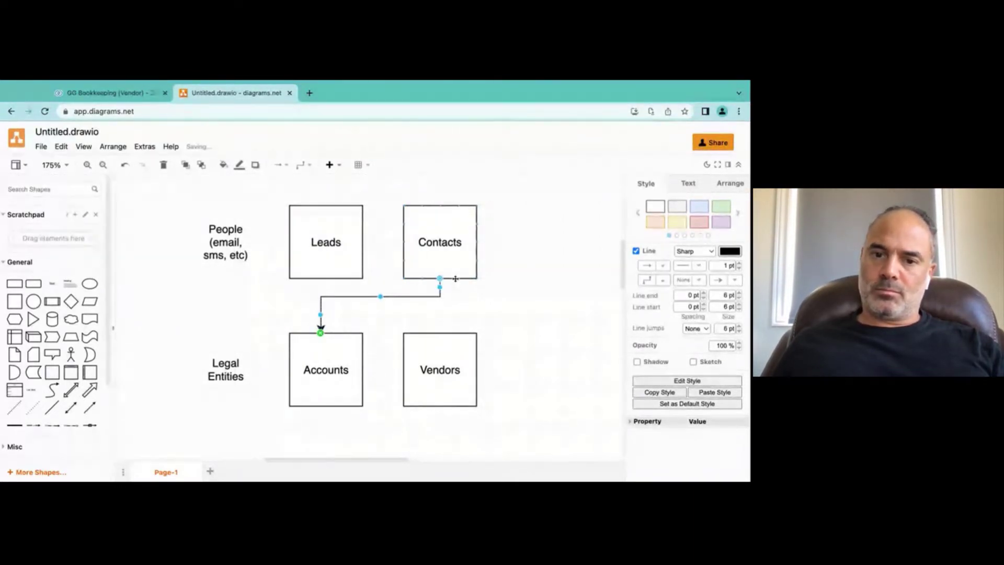
left_click(466, 292)
Step: Draw a second arrow from Contacts down to Vendors
left_click(467, 281)
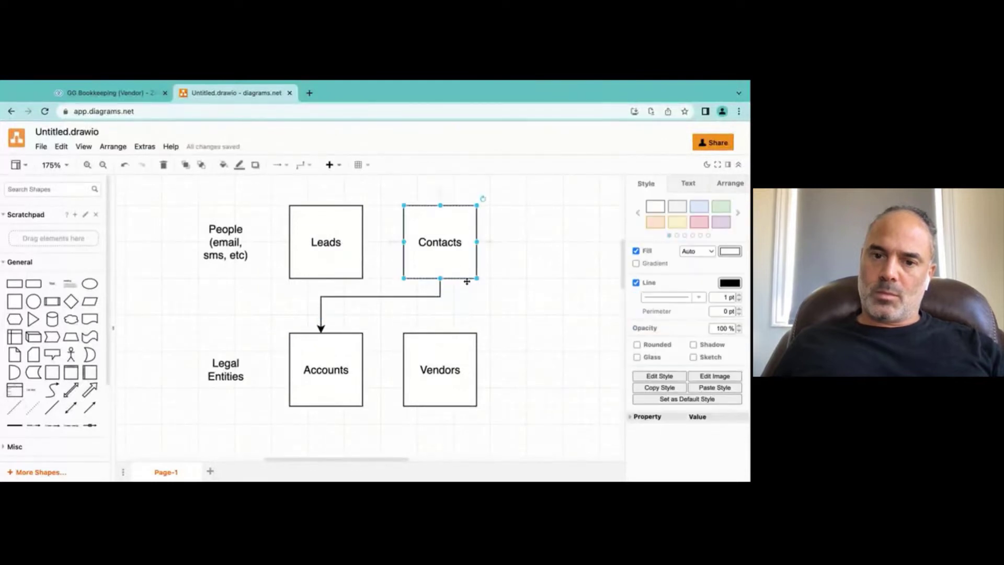
left_click_drag(476, 279, 504, 304)
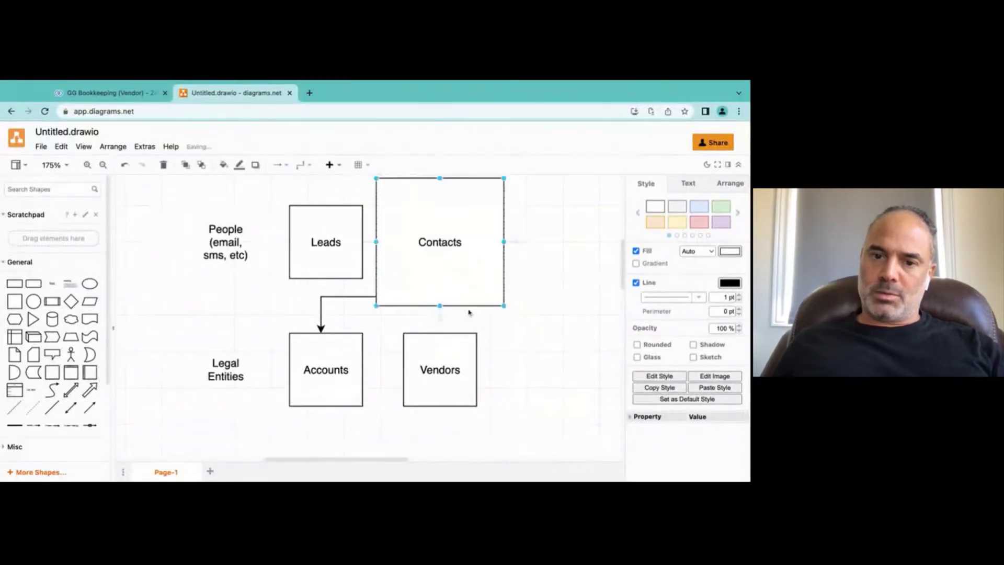
key("ctrl+z")
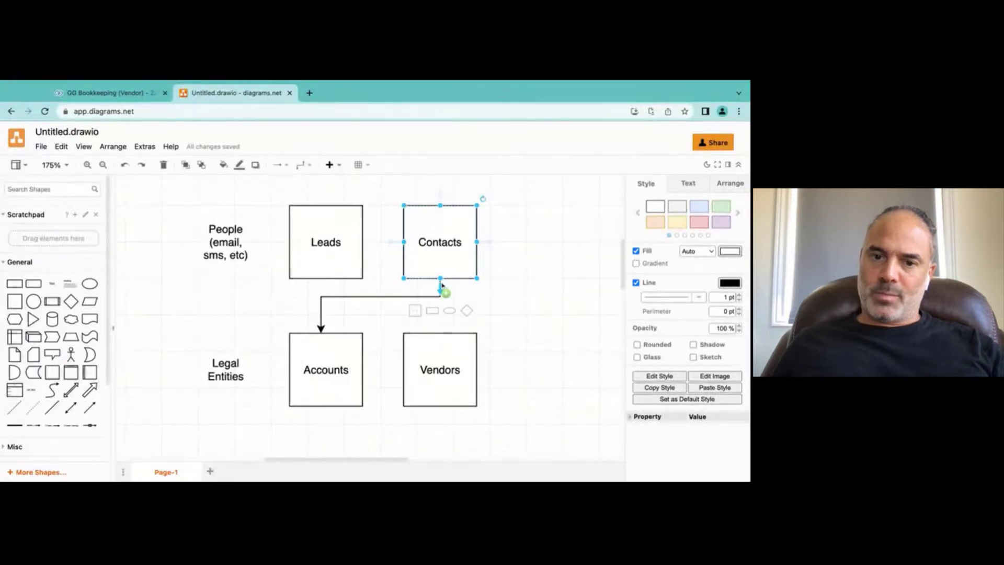
left_click_drag(440, 285, 444, 288)
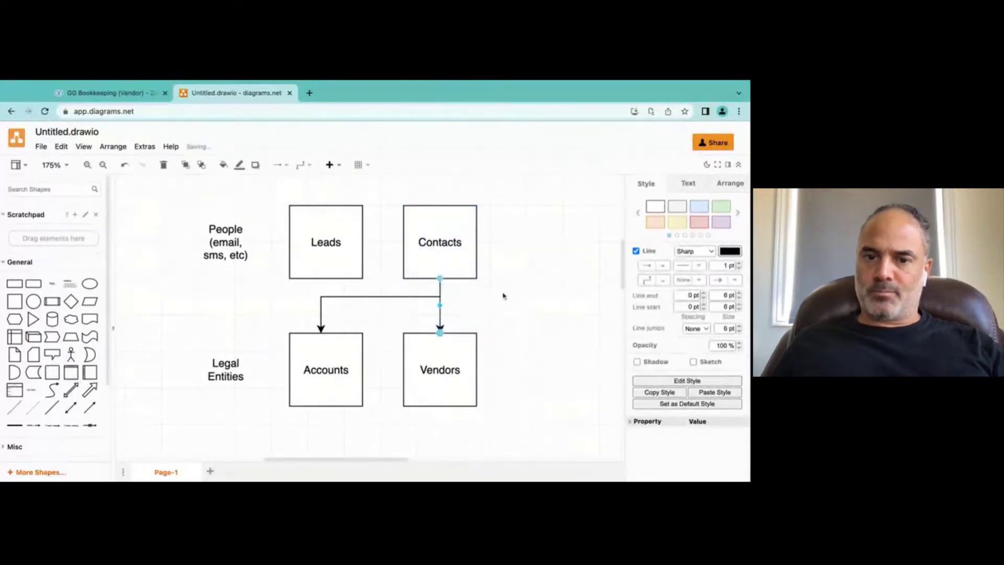
left_click(503, 293)
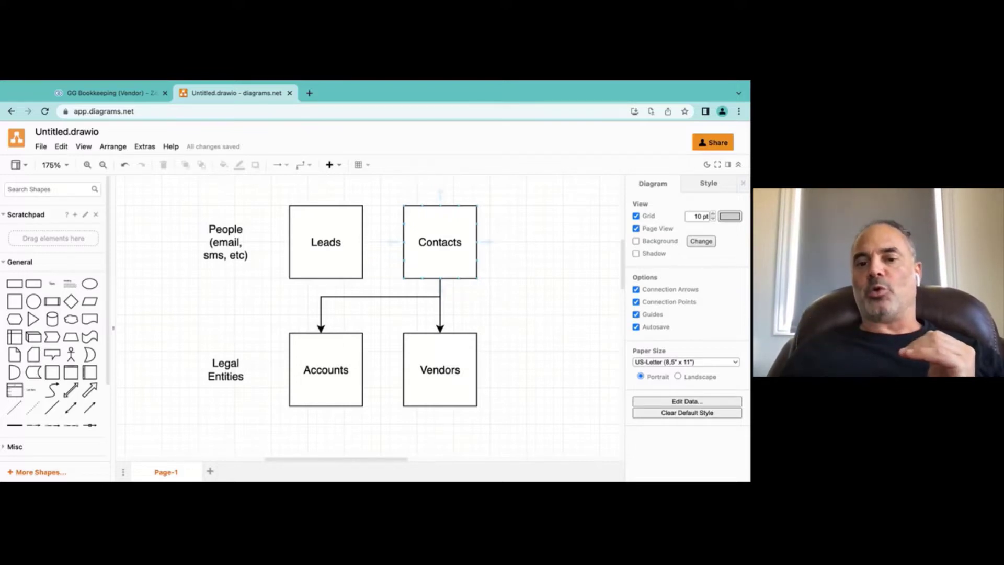
Step: Select the Vendors box, then return to the GG Bookkeeping vendor tab in Zoho CRM
left_click(437, 383)
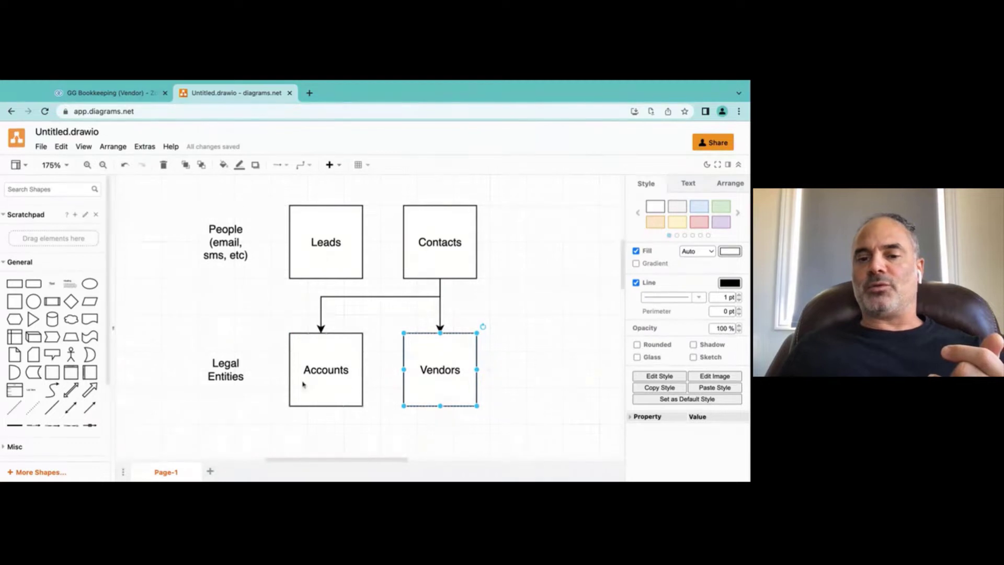
left_click(511, 369)
left_click(436, 365)
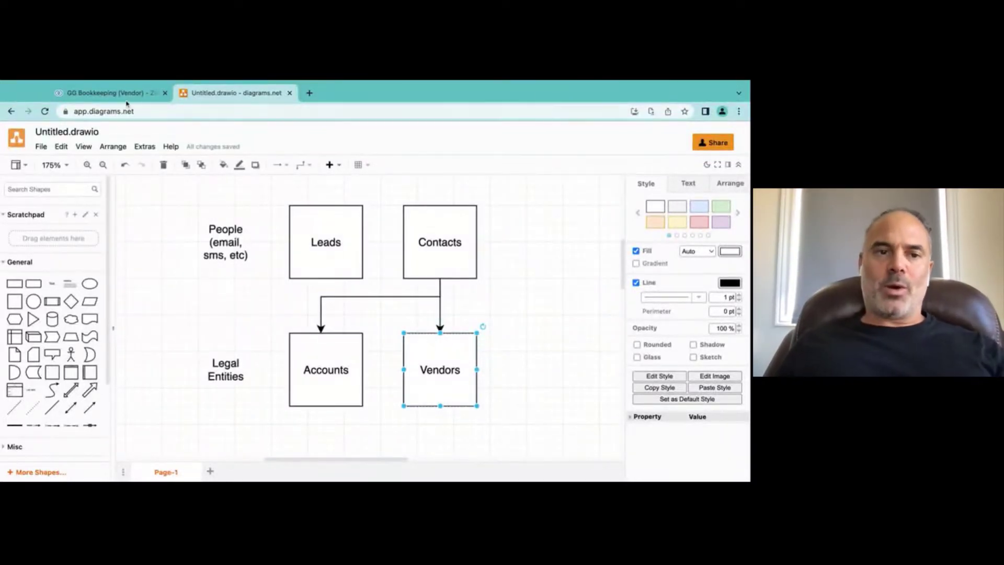
left_click(107, 93)
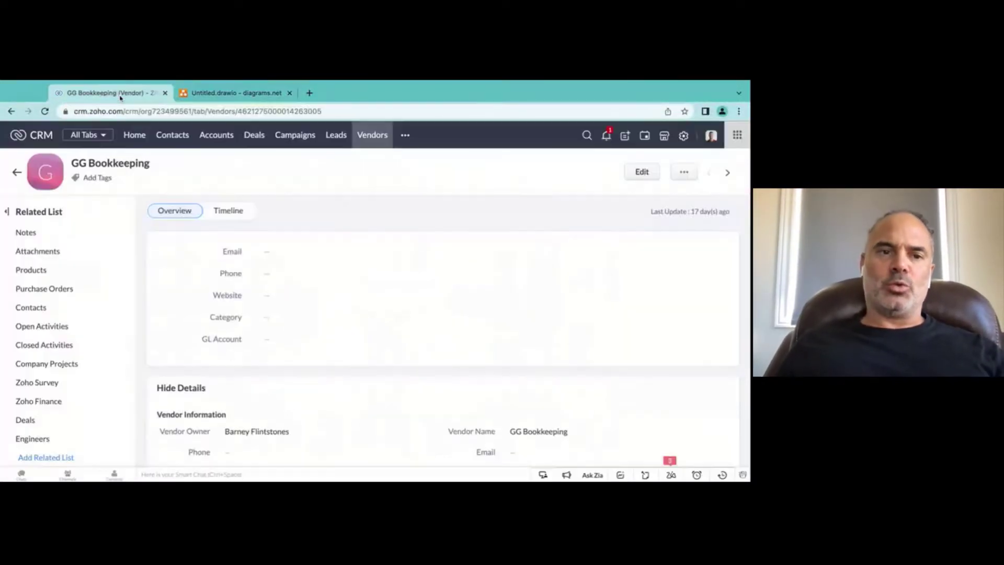
Step: Open the first contact in the Contacts list, review its details, and begin editing it
left_click(186, 138)
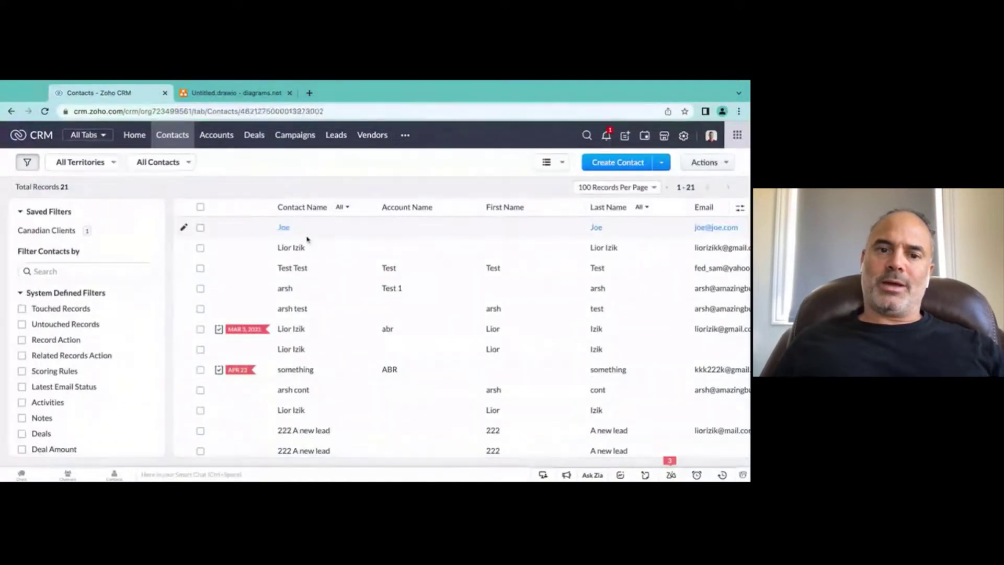
left_click(307, 239)
scroll(305, 269, "down", 5)
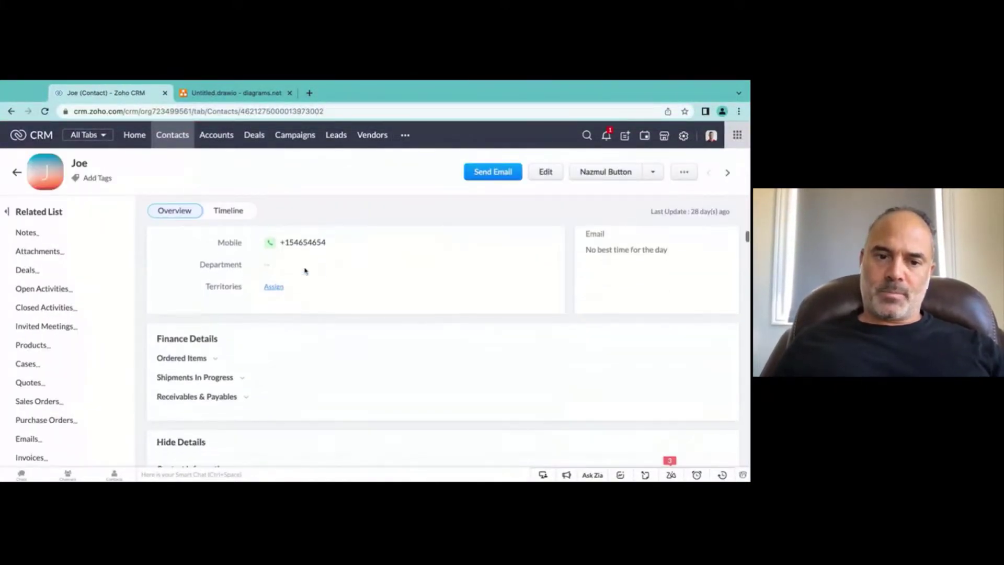
scroll(305, 270, "down", 3)
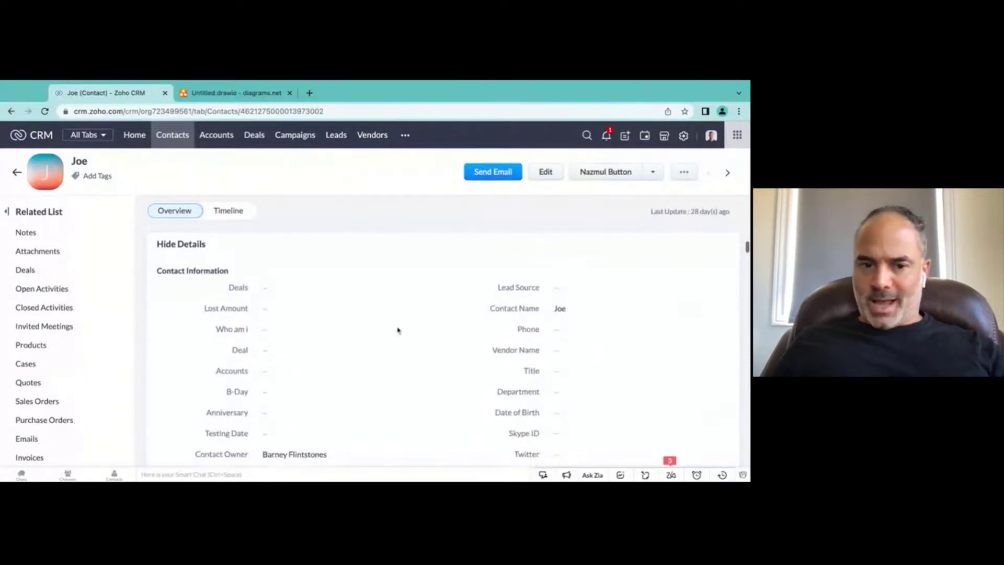
scroll(397, 329, "down", 1)
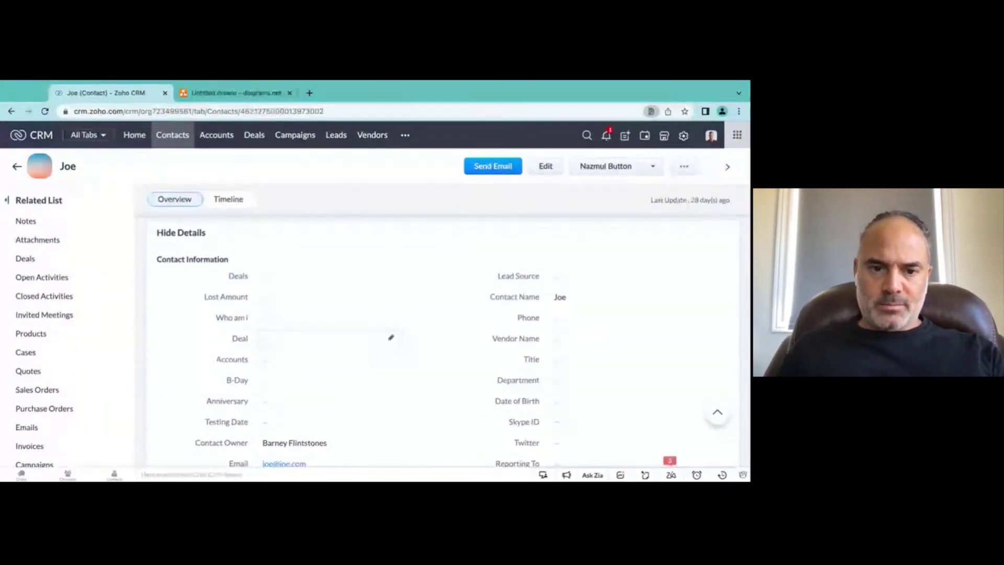
scroll(410, 380, "up", 4)
scroll(408, 380, "down", 8)
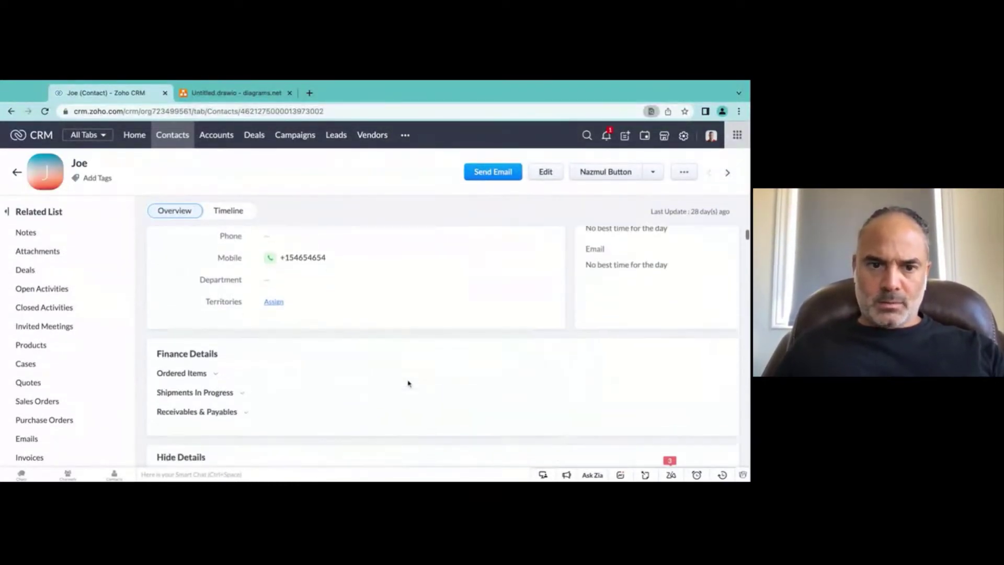
scroll(439, 340, "down", 1)
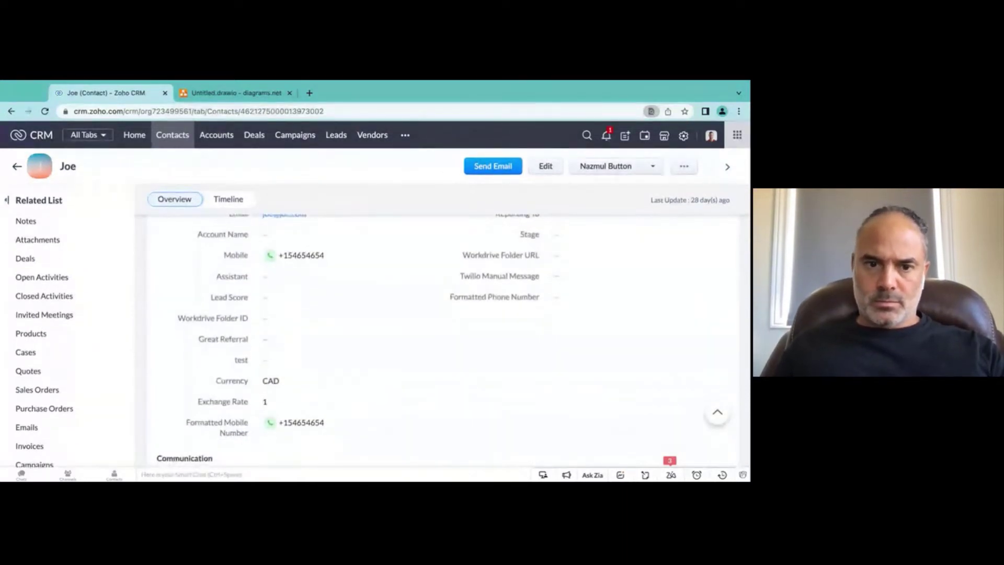
scroll(444, 340, "down", 15)
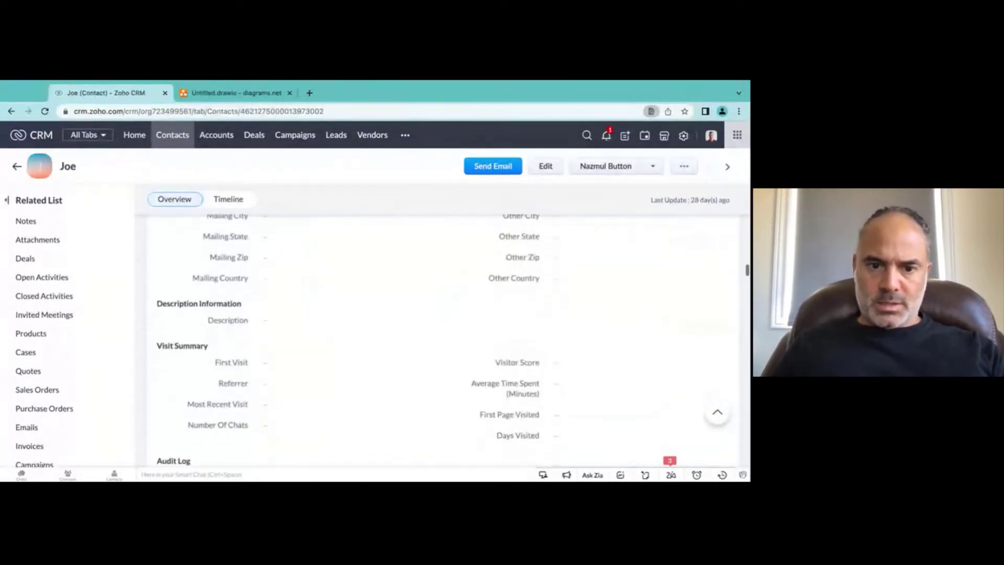
scroll(443, 340, "up", 15)
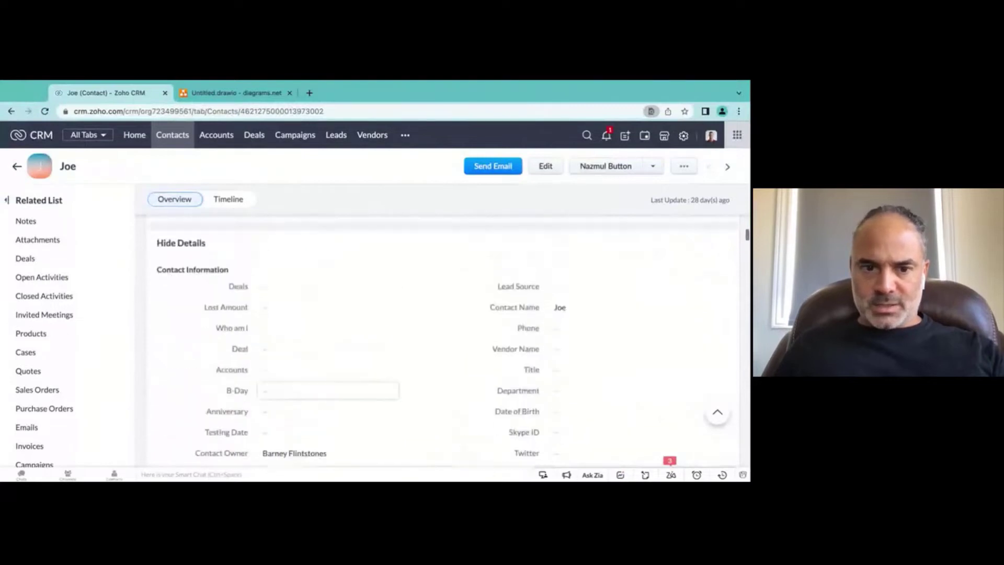
scroll(540, 291, "down", 4)
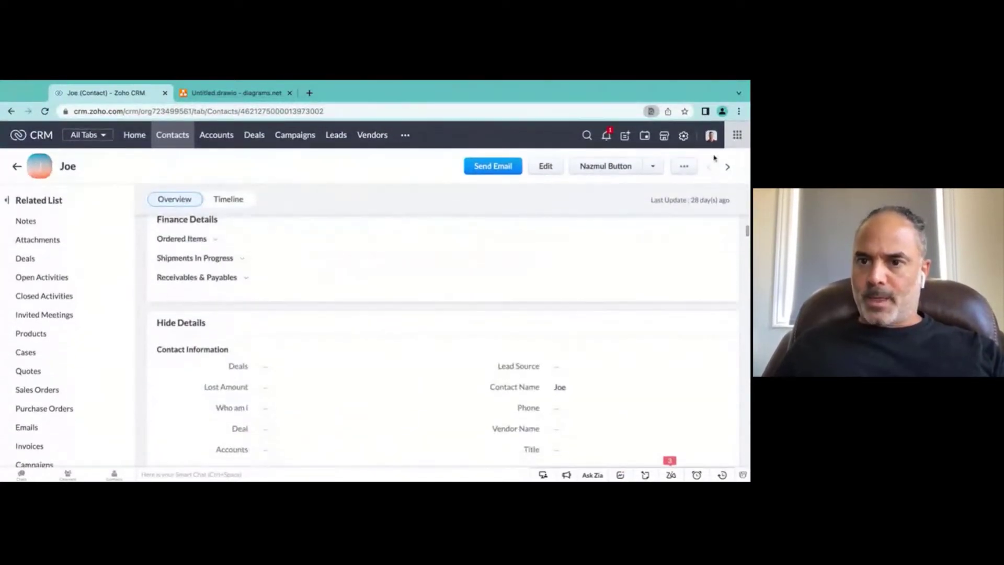
left_click(537, 169)
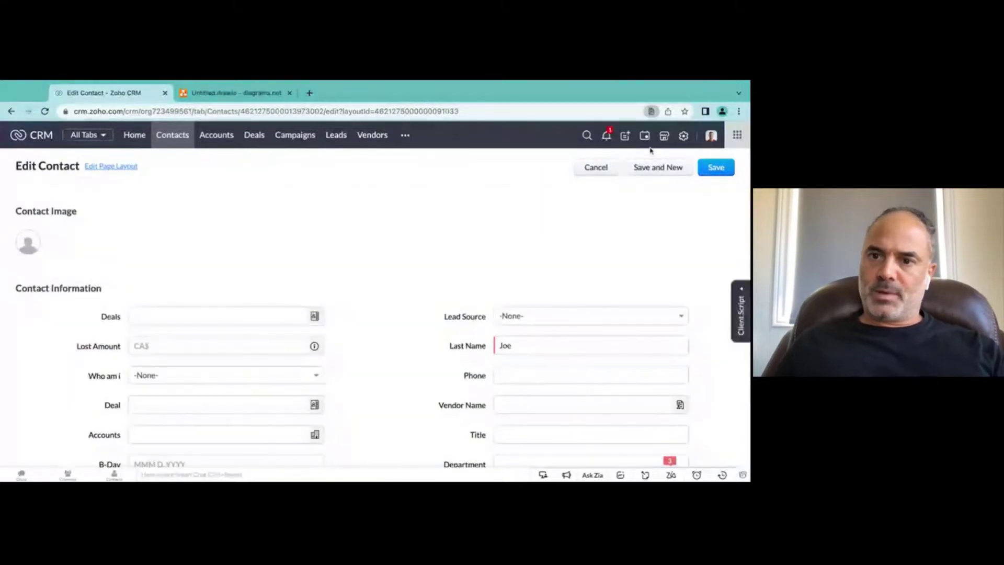
Step: Open the Contacts page layout editor and drop a Pick List field into Contact Information
left_click(124, 167)
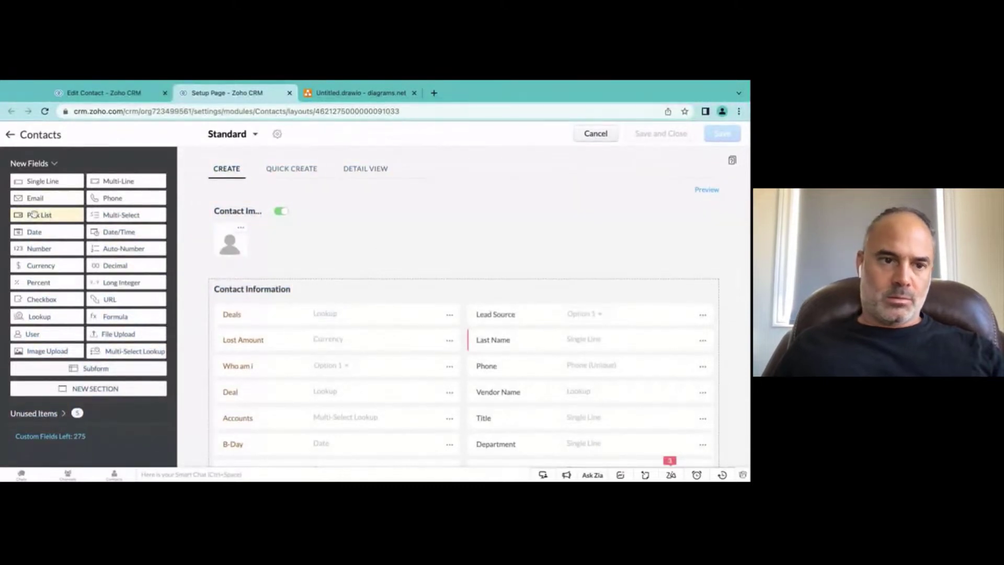
left_click_drag(20, 217, 79, 152)
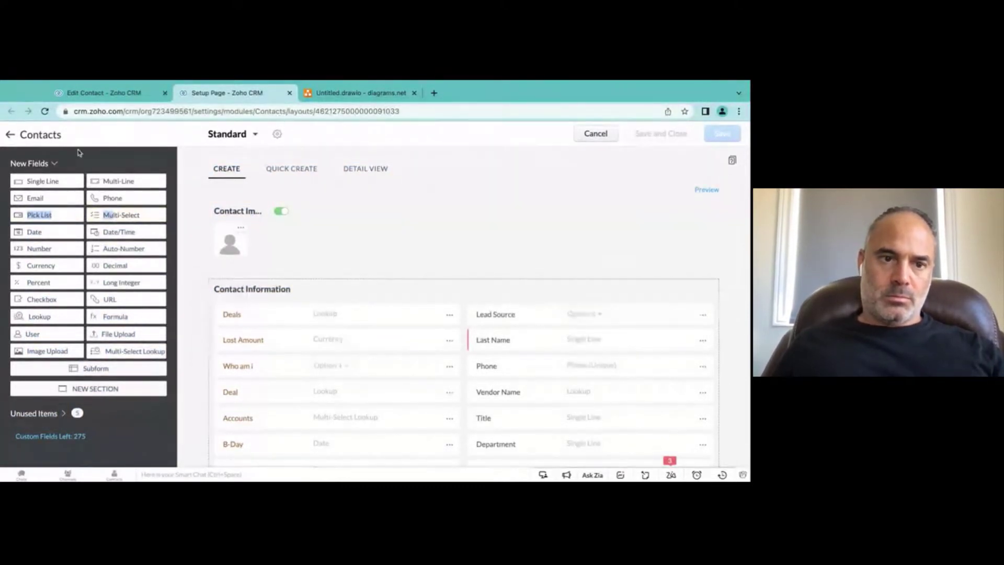
left_click(46, 112)
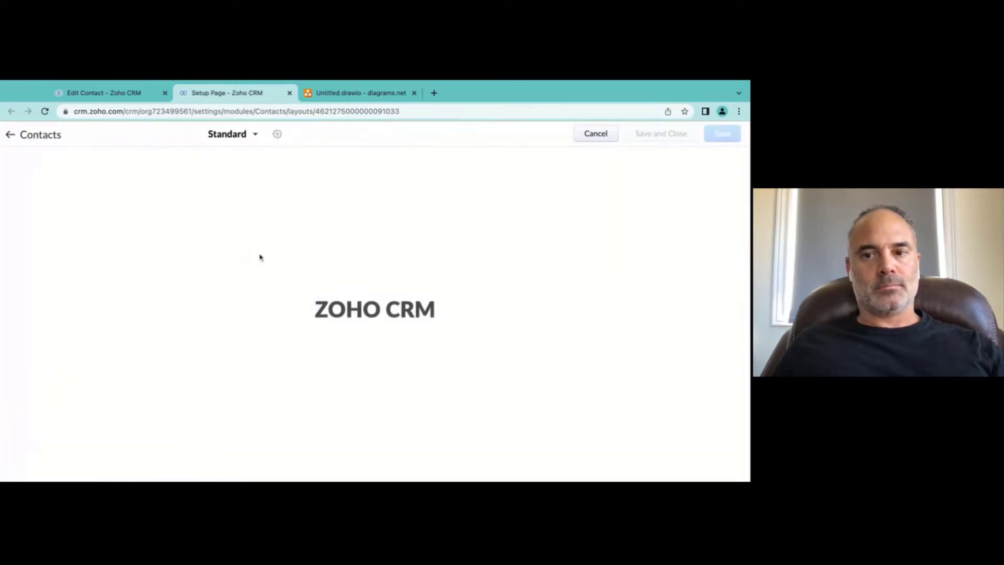
left_click_drag(35, 214, 313, 314)
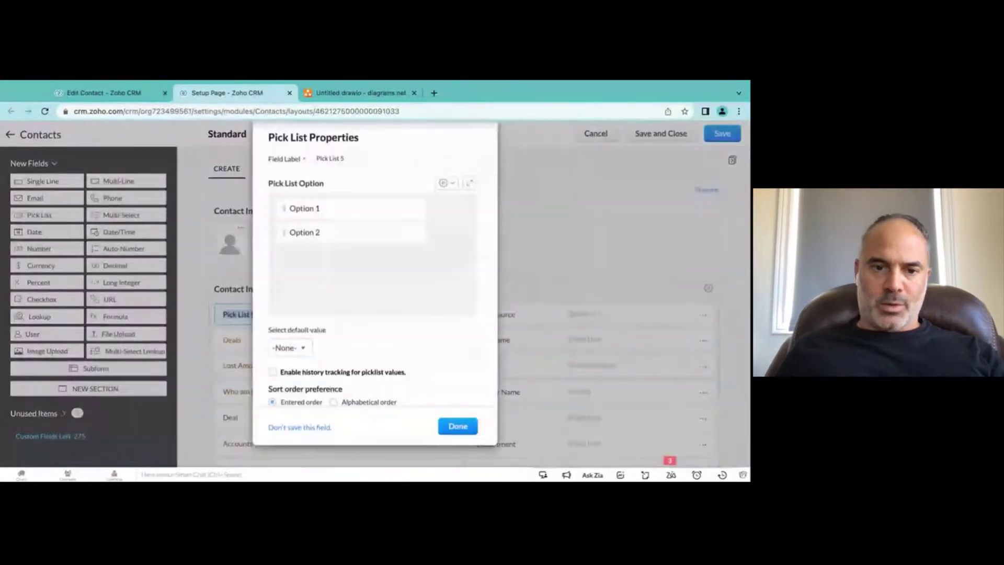
Step: Label the pick list Contact Type with options Custmer, Vendor and Referral, then save the layout
type("Conta")
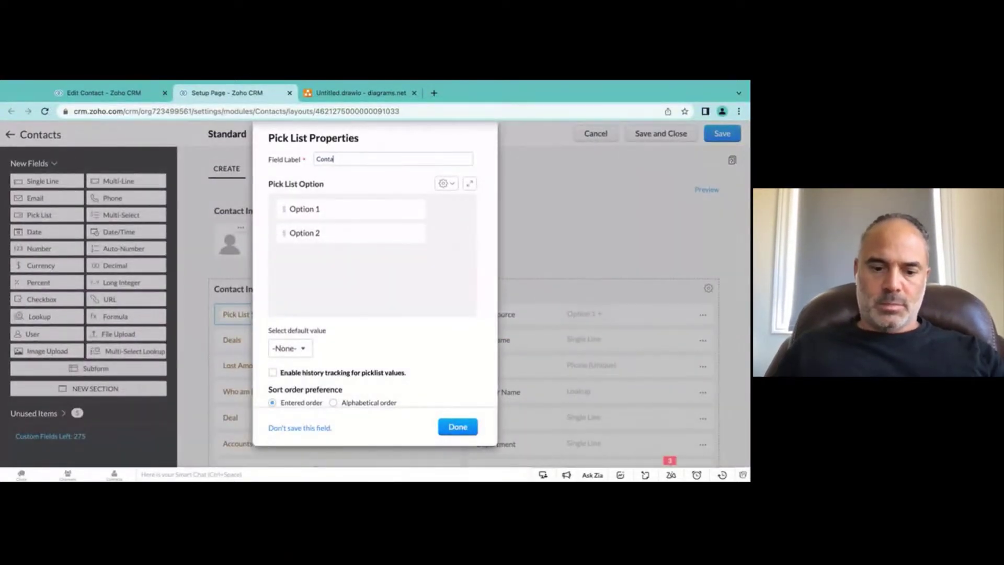
type("ct Type")
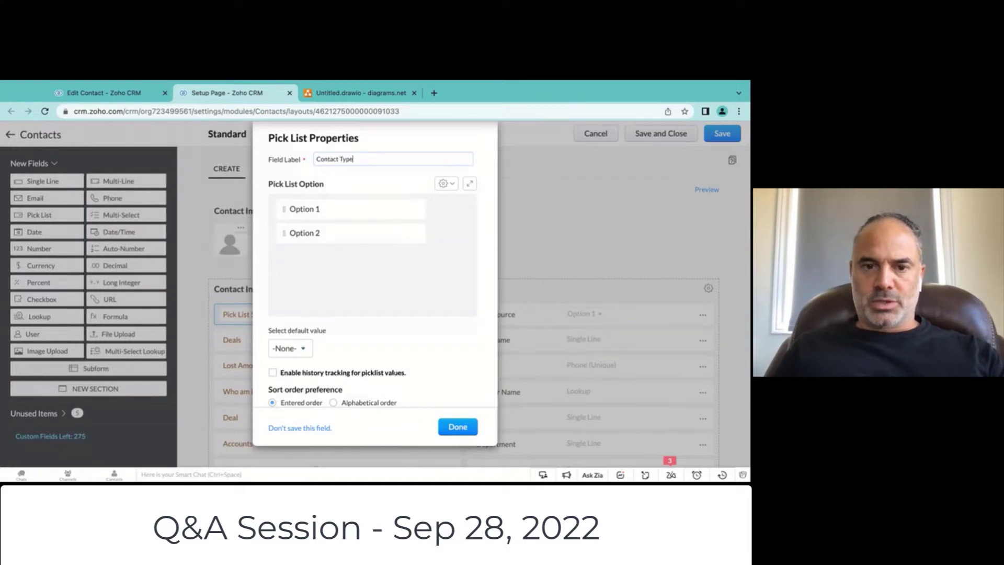
key("Tab")
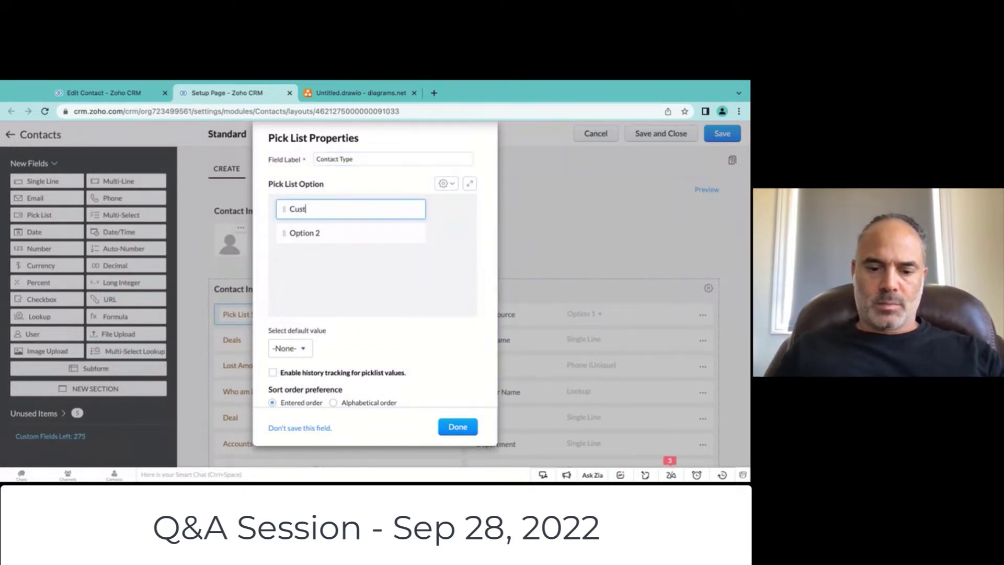
key("Tab")
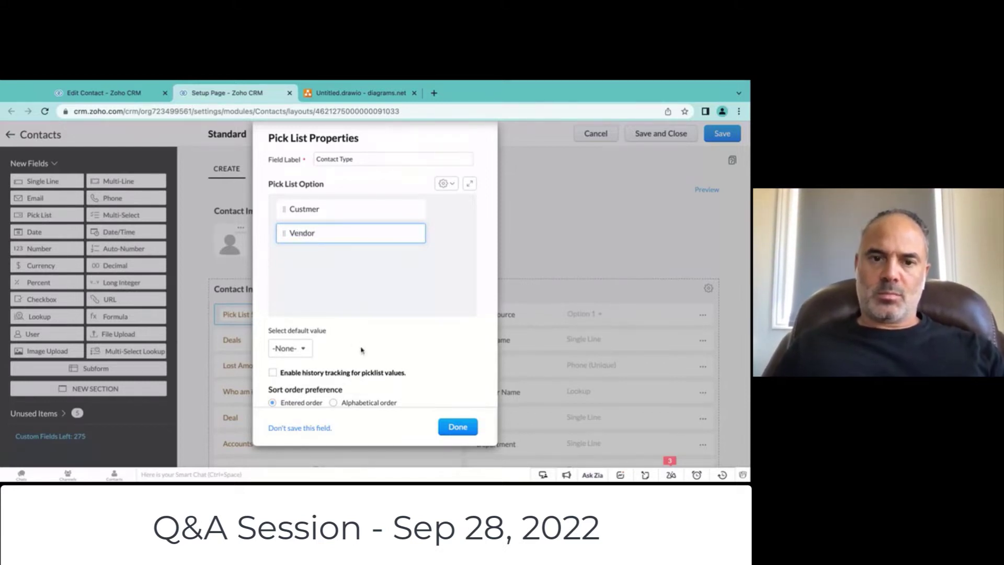
left_click(434, 234)
type("Ref")
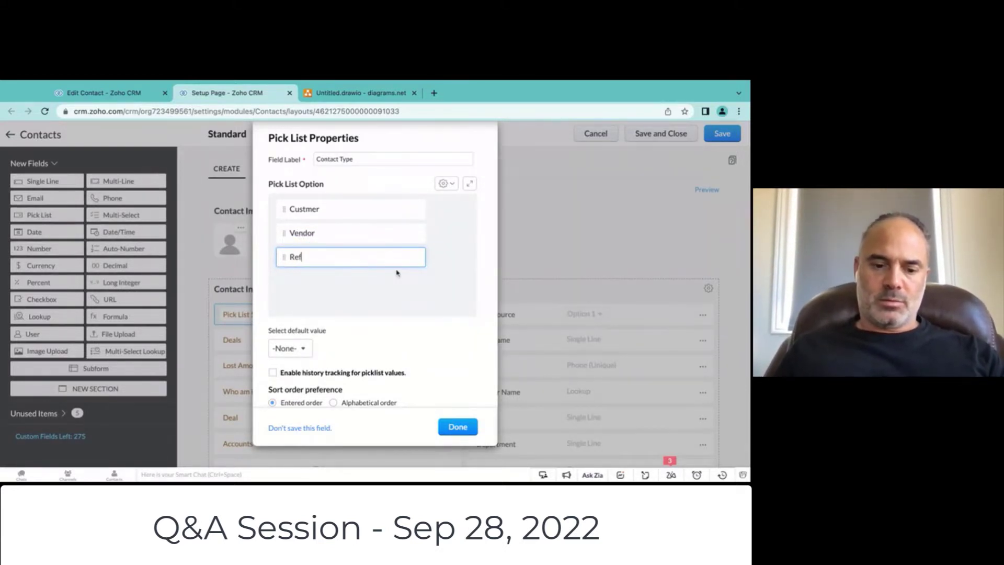
type("erral")
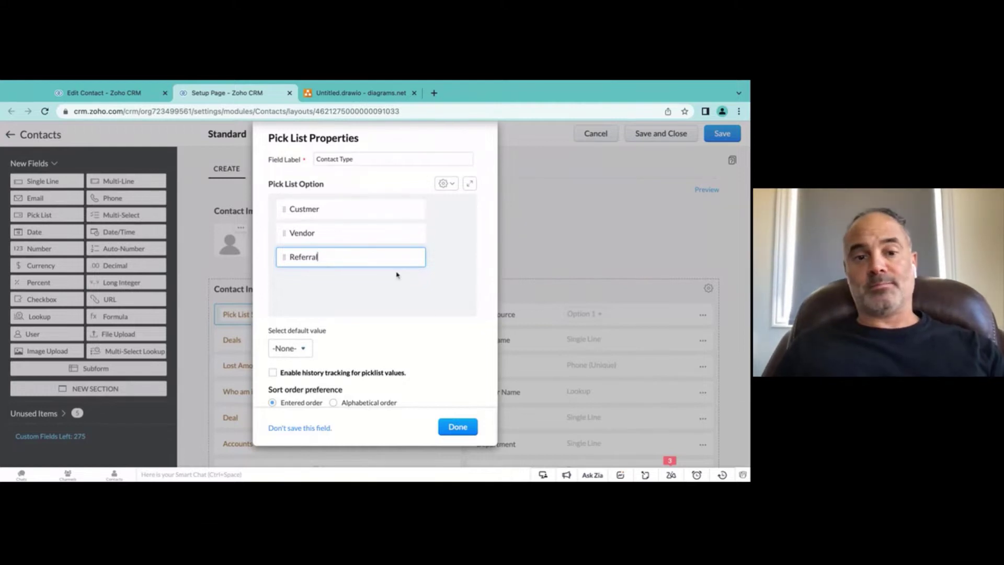
left_click(457, 427)
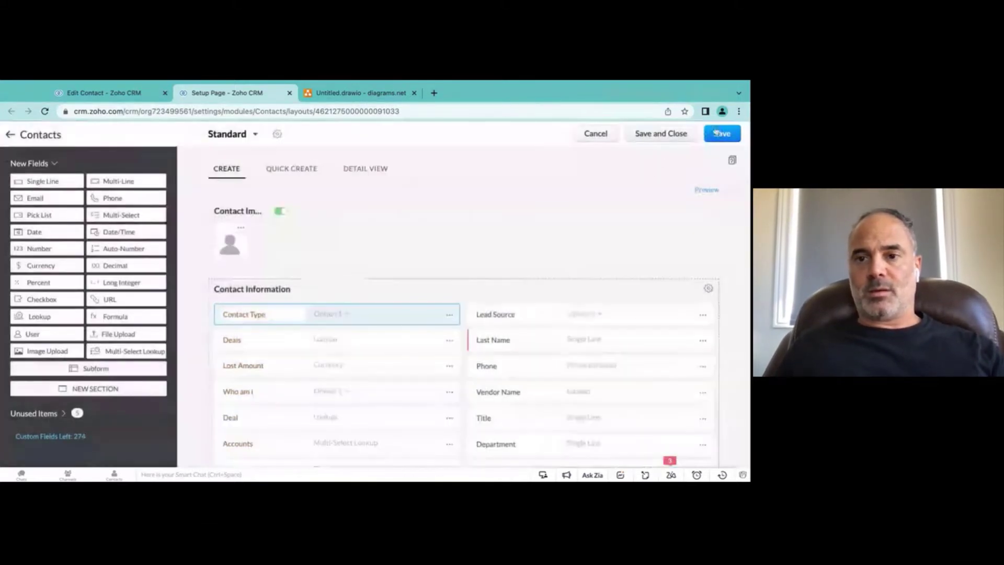
left_click(720, 134)
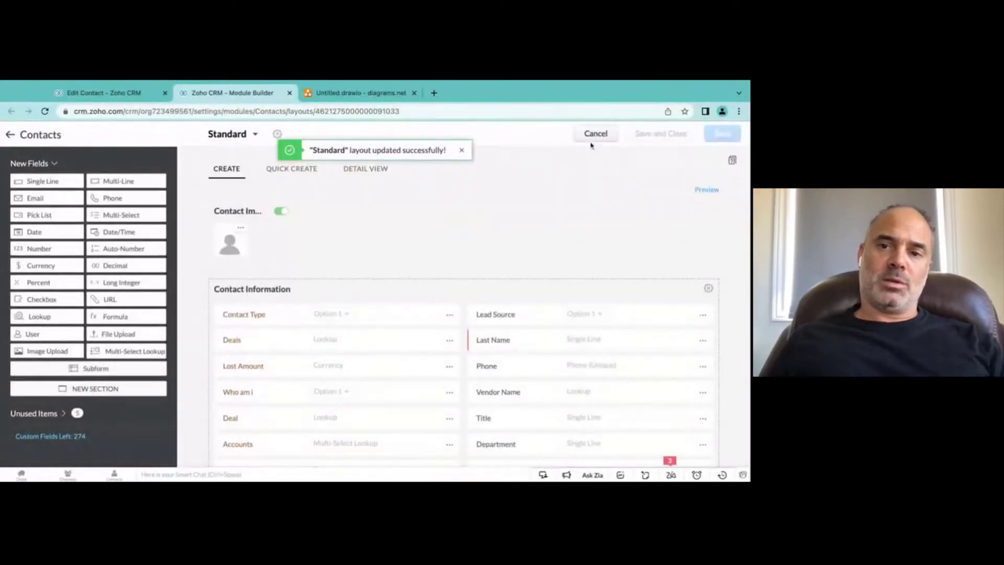
Step: Exit the layout editor and open the first contact's record at Contact Information
left_click(590, 136)
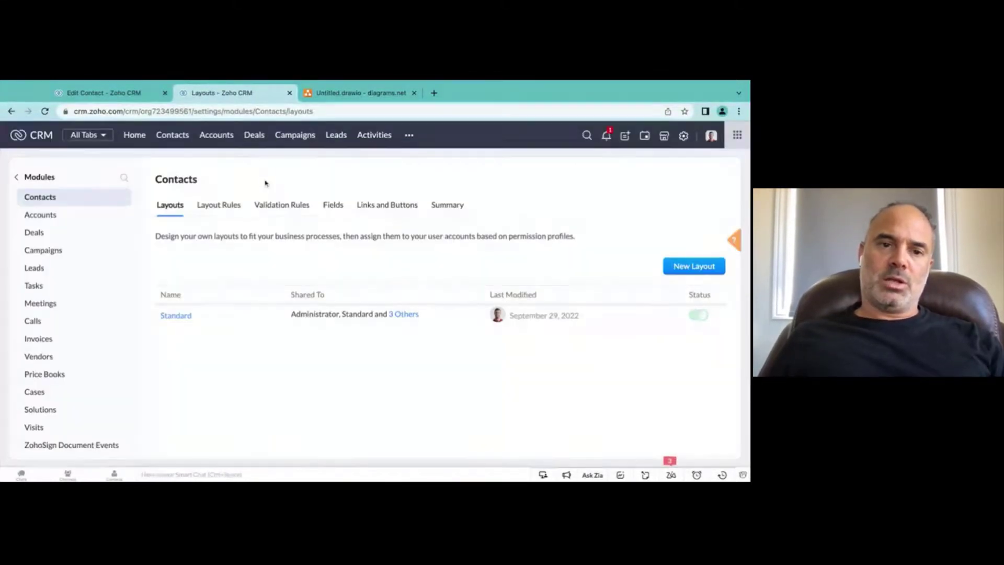
left_click(175, 136)
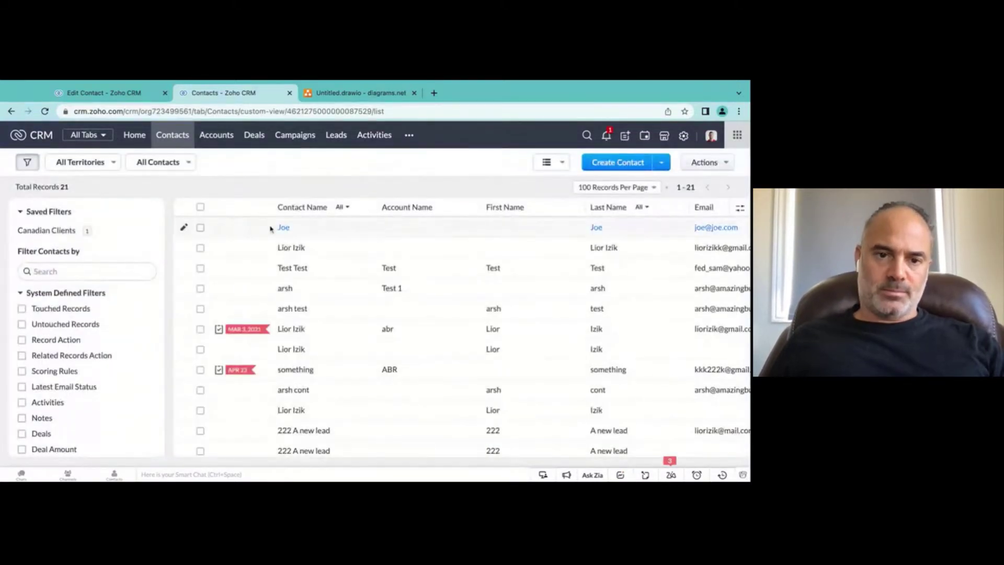
left_click(282, 226)
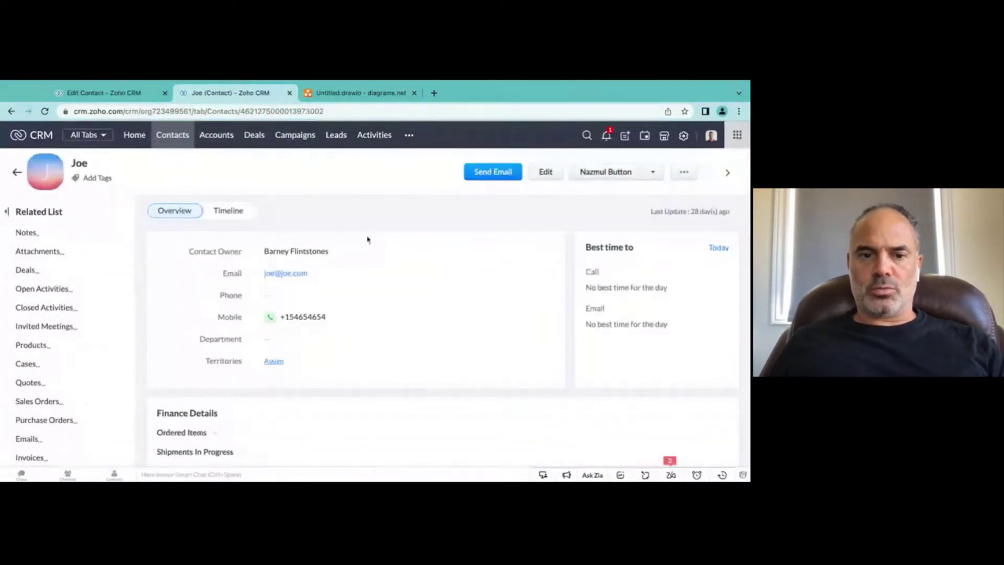
scroll(277, 324, "down", 3)
scroll(277, 324, "down", 3)
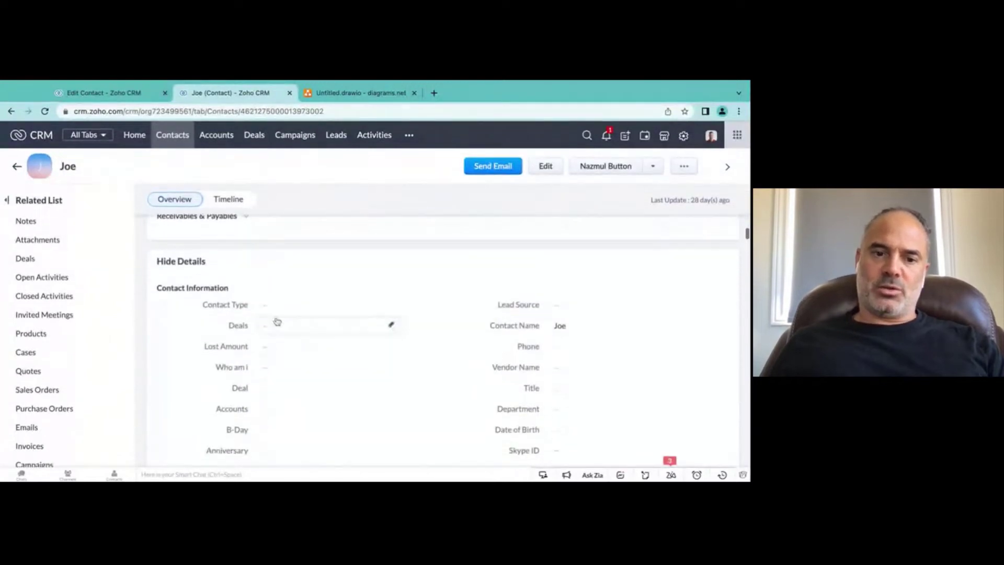
Step: Set the contact's Contact Type to Vendor
left_click(273, 309)
left_click(284, 355)
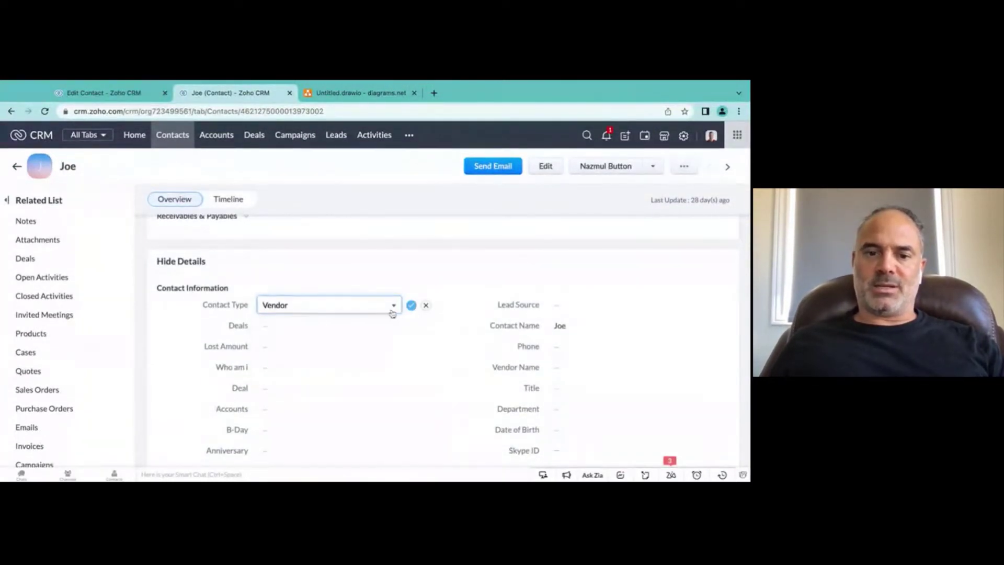
left_click(411, 305)
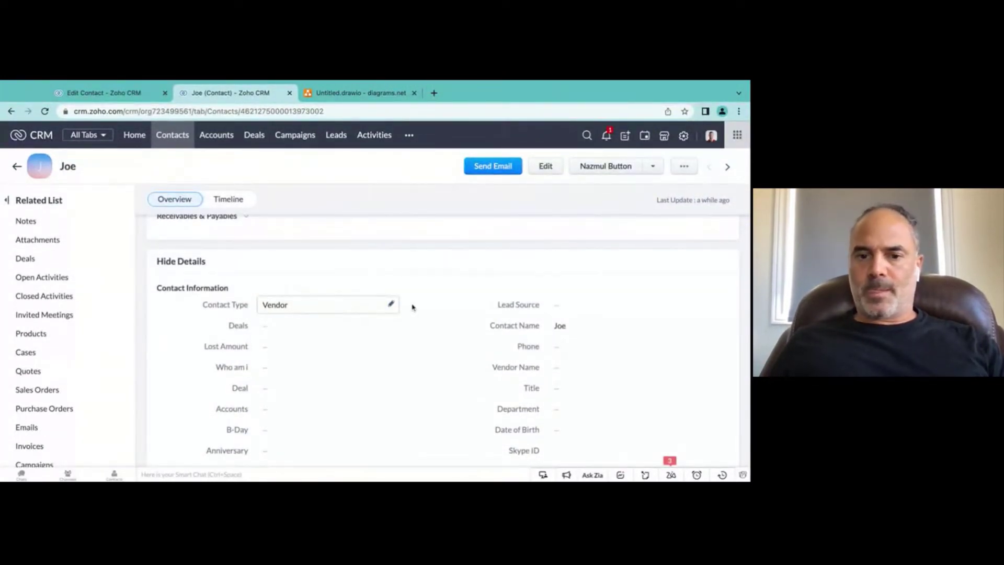
Step: Link the contact to vendor Target and open the Target vendor record
scroll(423, 302, "down", 1)
left_click(565, 346)
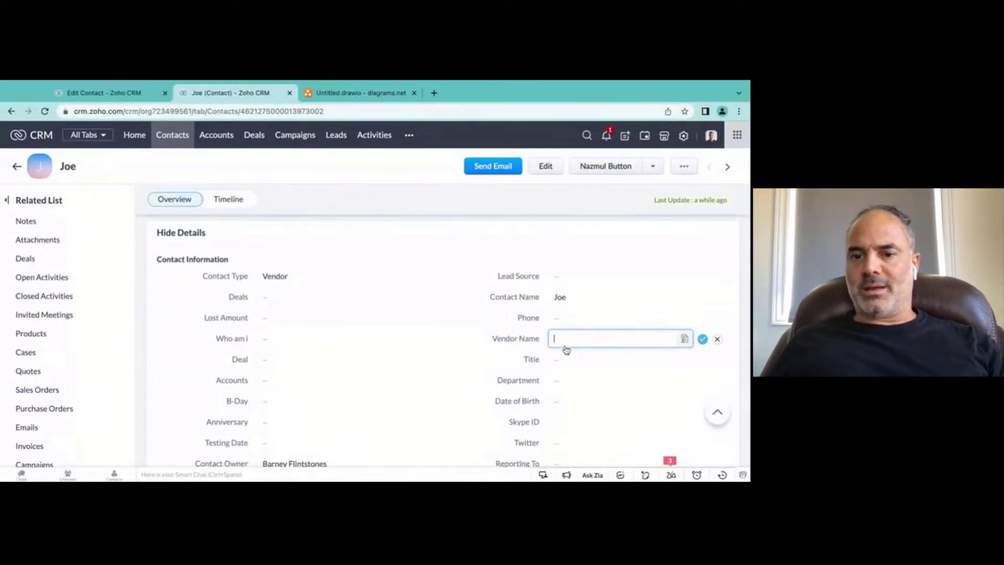
left_click(639, 359)
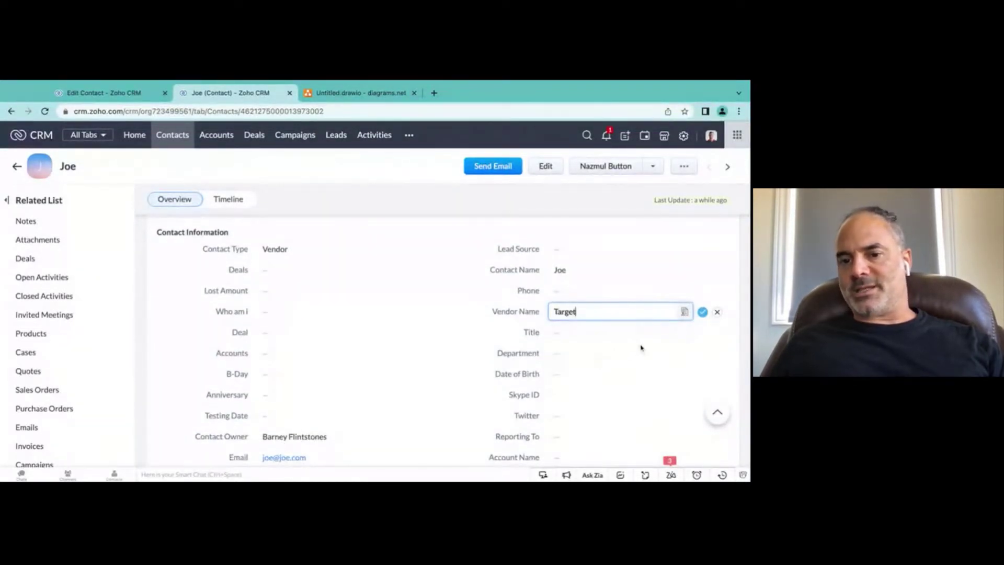
left_click(702, 313)
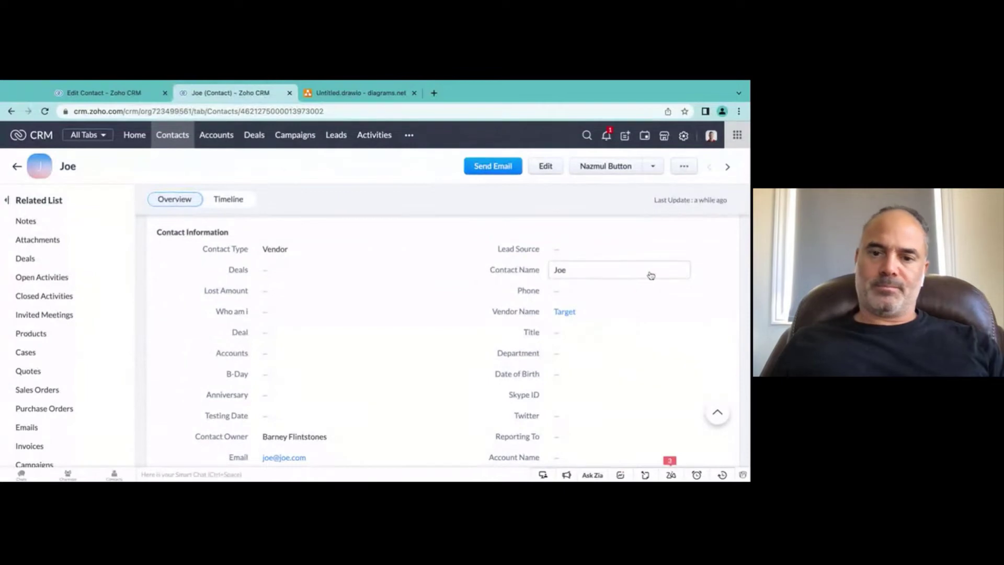
left_click(570, 314)
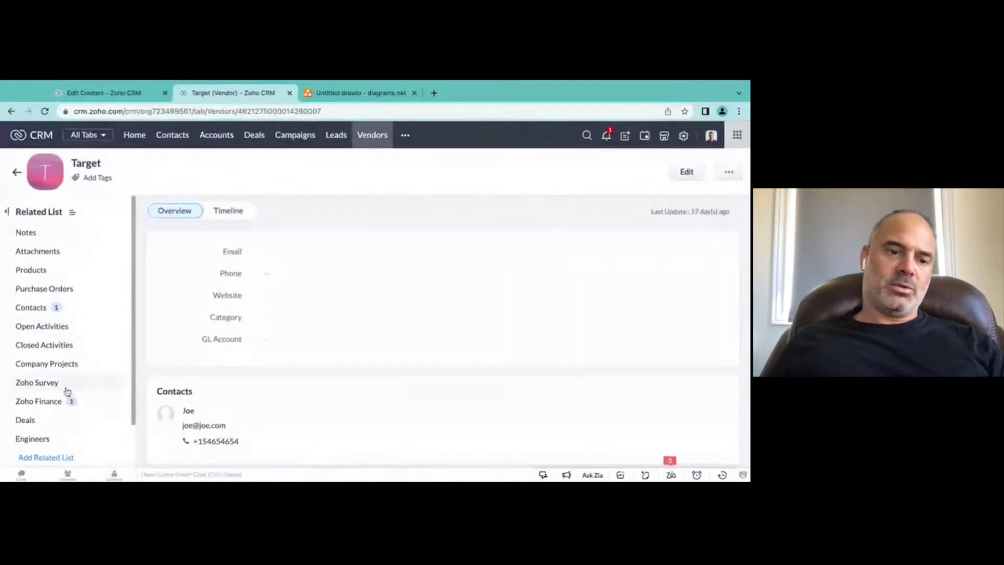
Step: Review Target's related contacts, glance at the diagrams.net map, then open CRM Setup
left_click(37, 306)
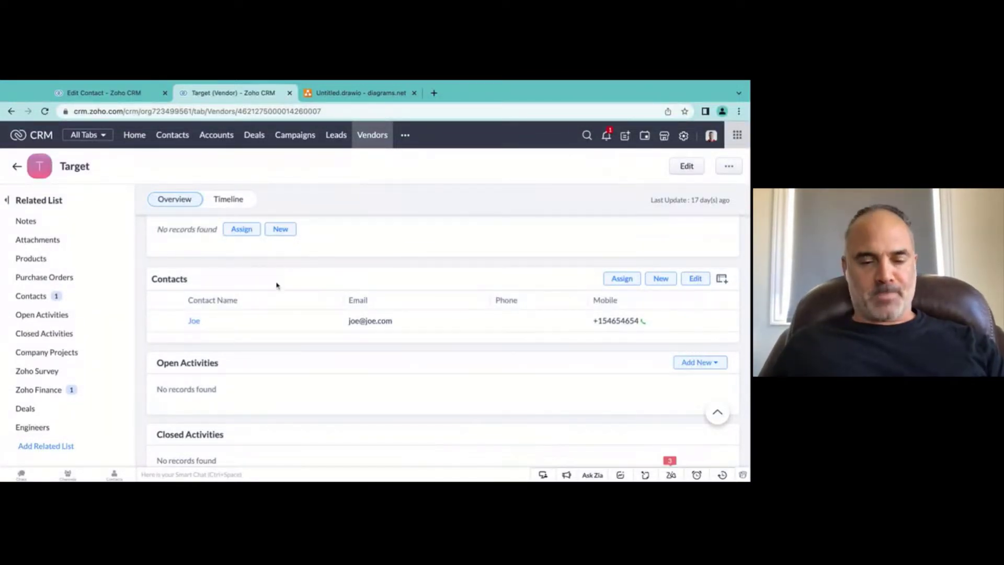
left_click(360, 93)
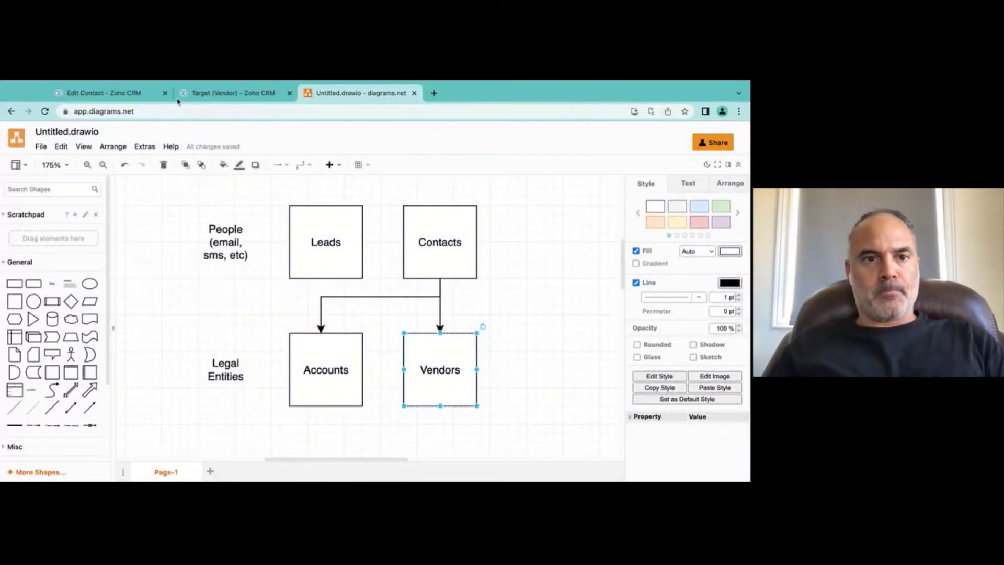
left_click(202, 94)
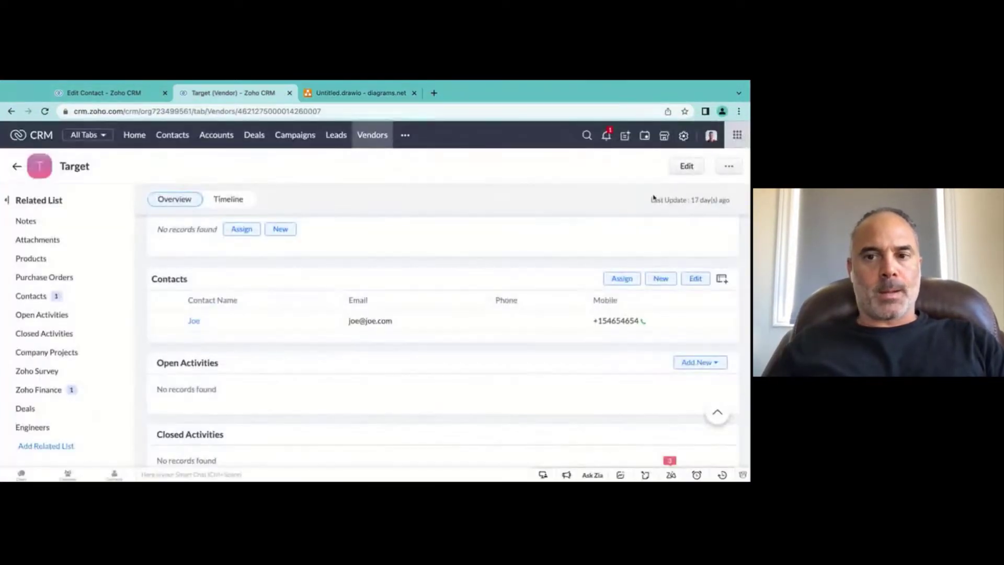
left_click(684, 137)
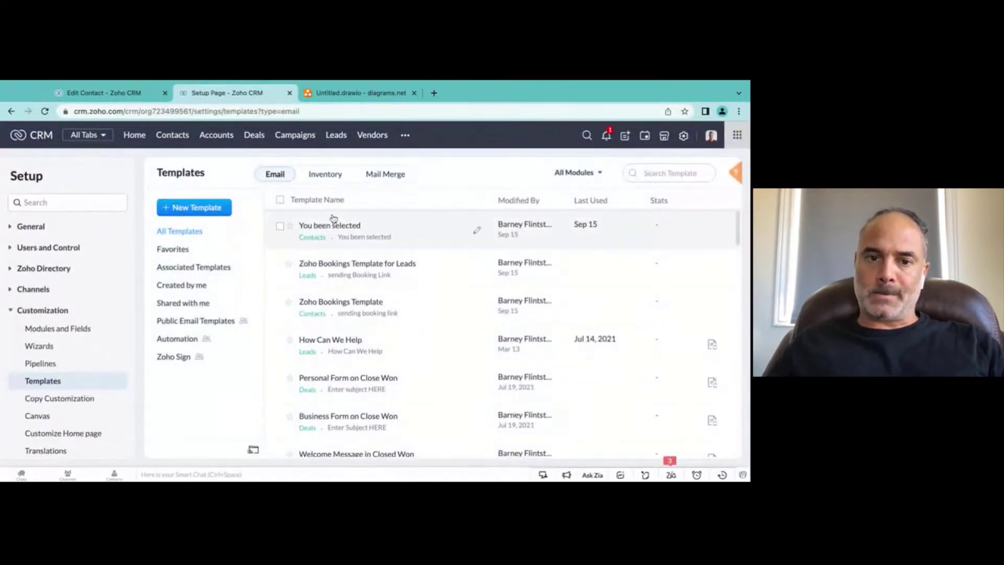
Step: Start a new Vendors email template using the One column layout
left_click(198, 207)
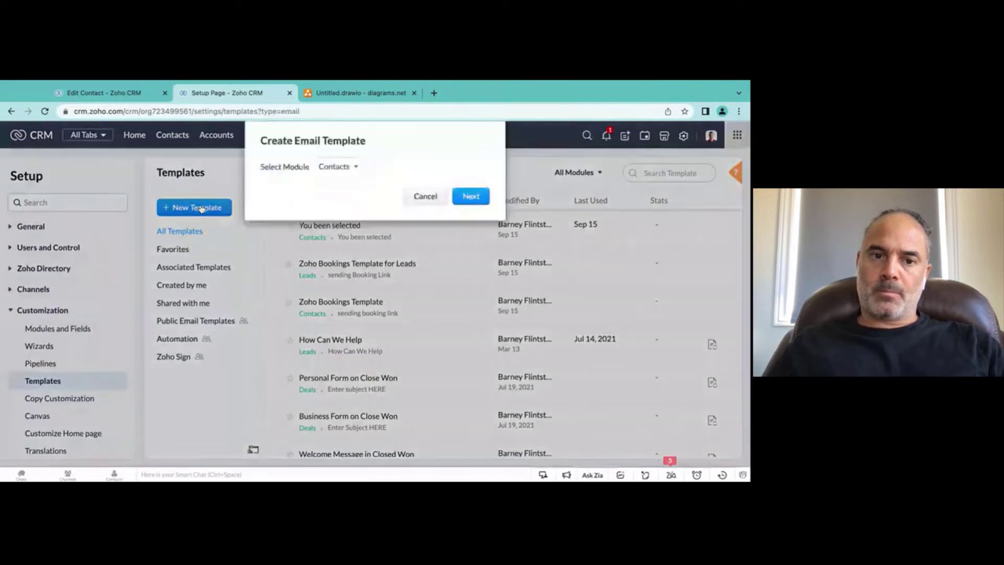
left_click(345, 168)
scroll(374, 221, "down", 3)
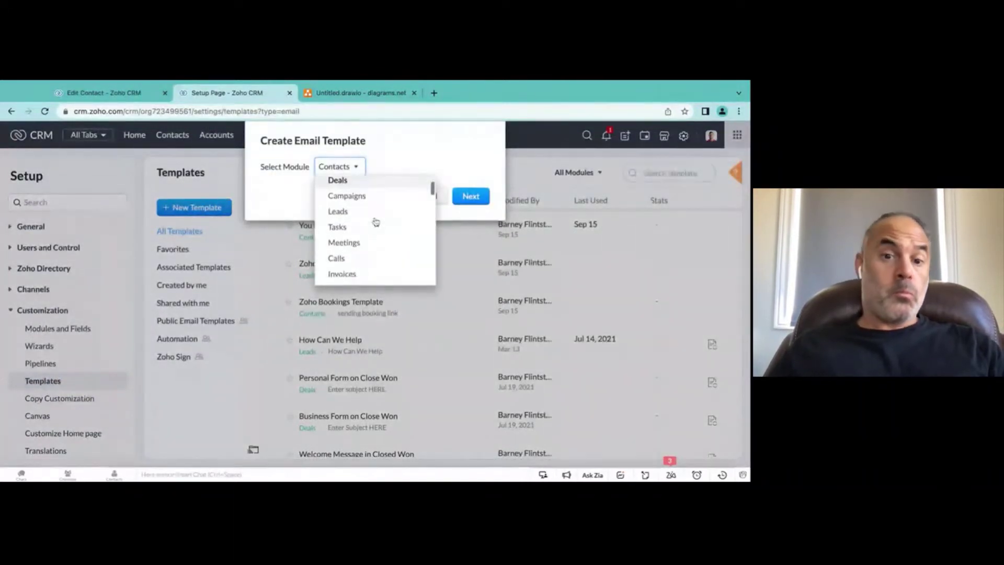
scroll(375, 222, "down", 2)
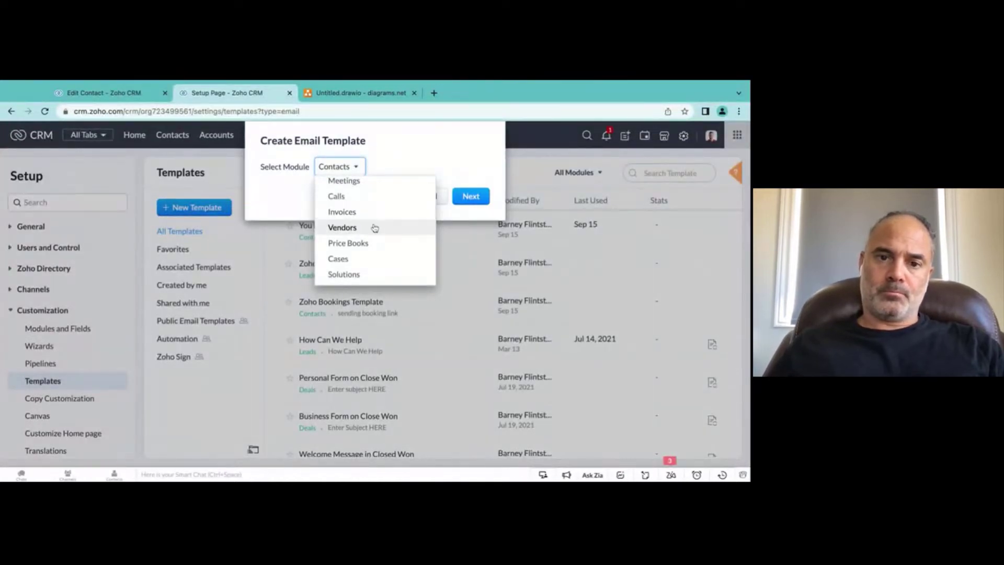
left_click(372, 227)
left_click(470, 196)
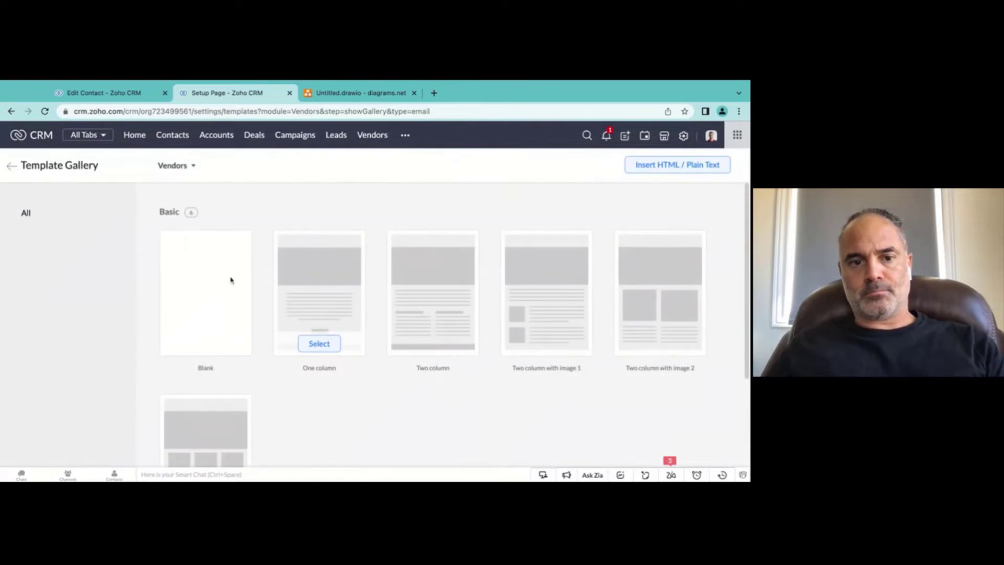
left_click(321, 345)
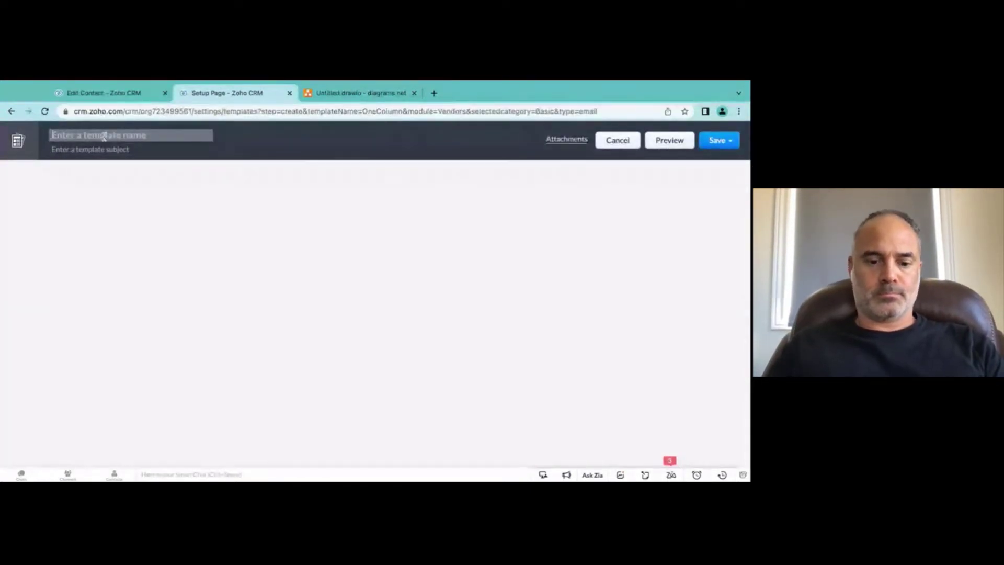
Step: Name the template 'test' and give it the subject 'test'
type("tet")
key("ctrl+a")
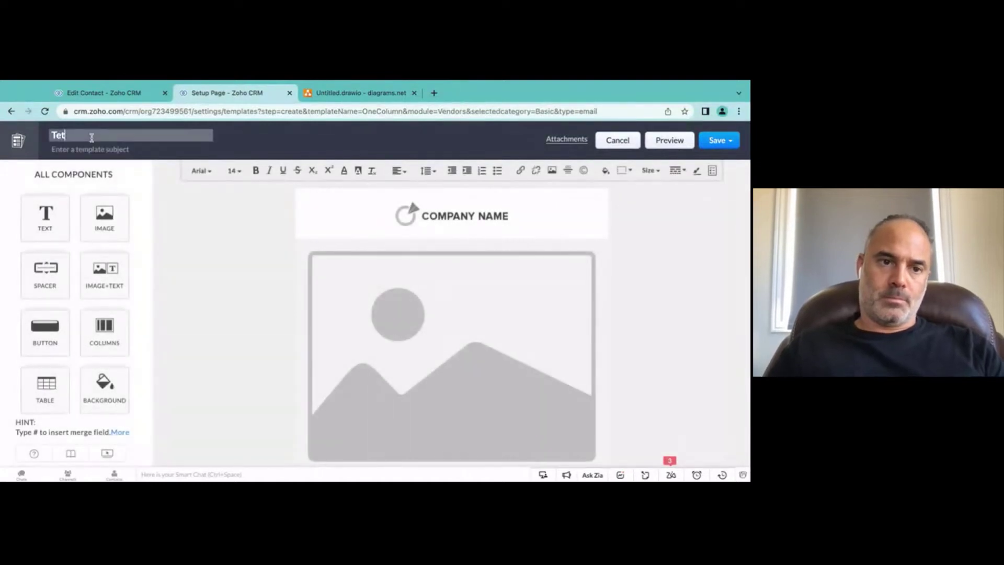
type("test")
key("Tab")
type("tet")
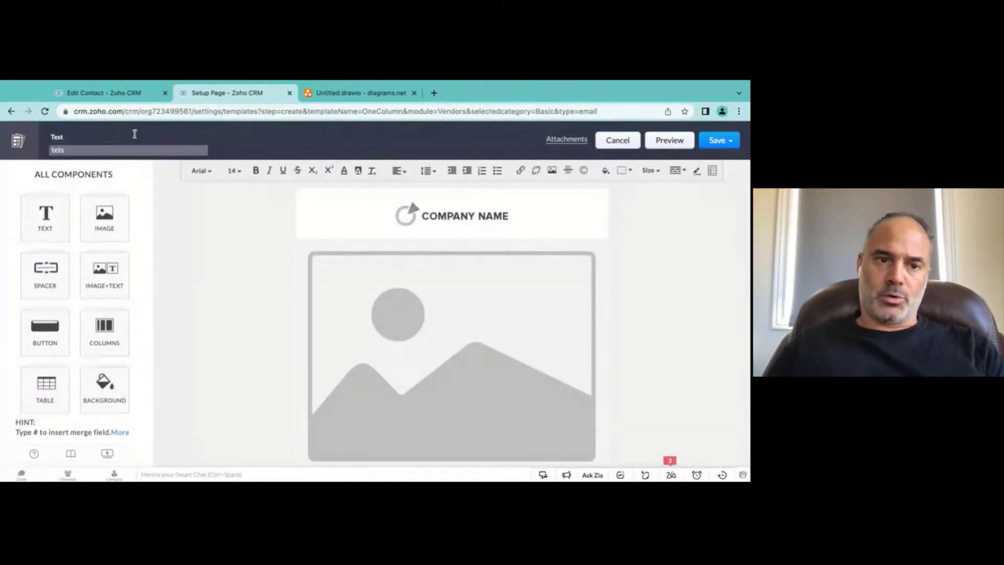
key("BackSpace")
type("sr")
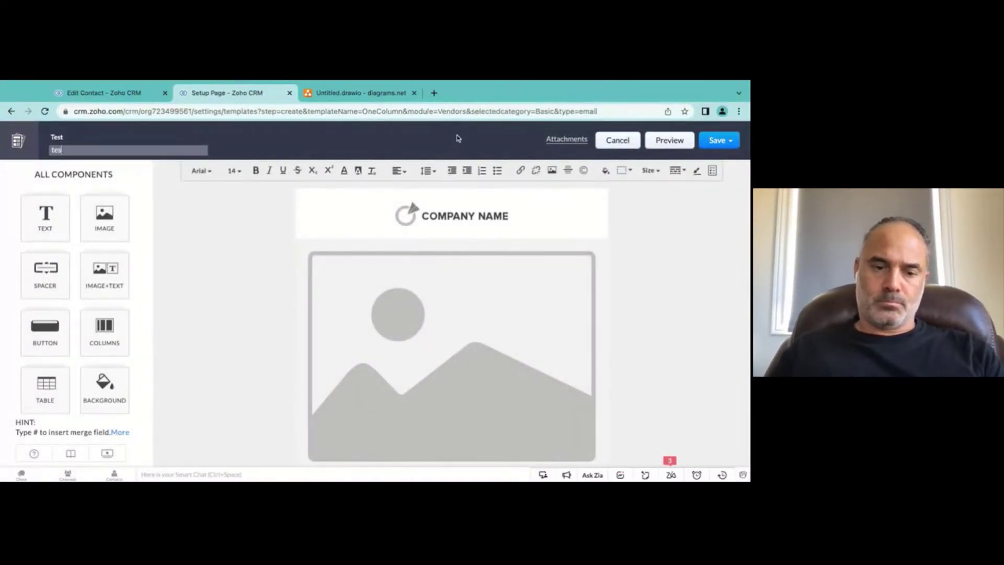
Step: Save the template as 'Testsss' in the Public Email Templates folder
left_click(736, 146)
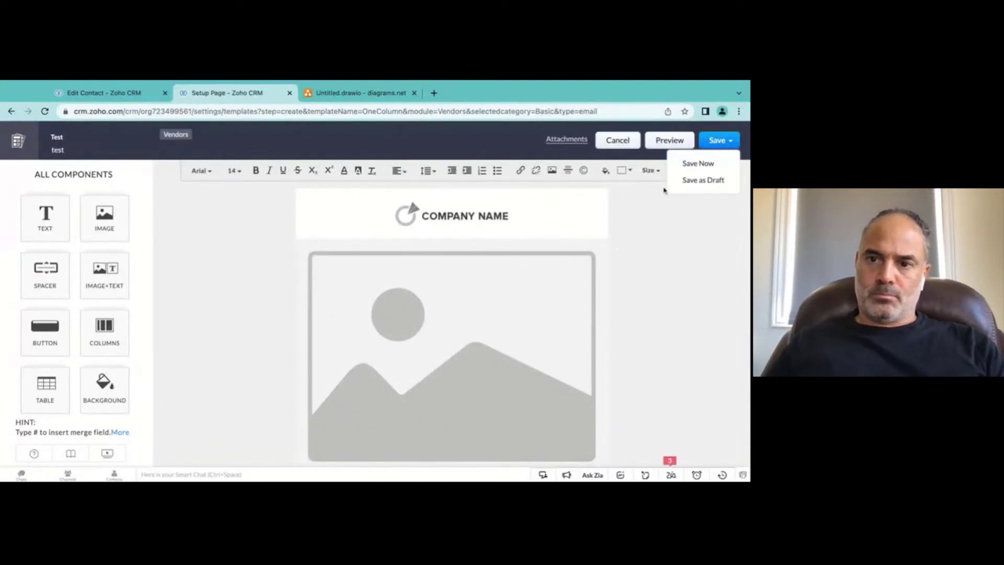
left_click(692, 163)
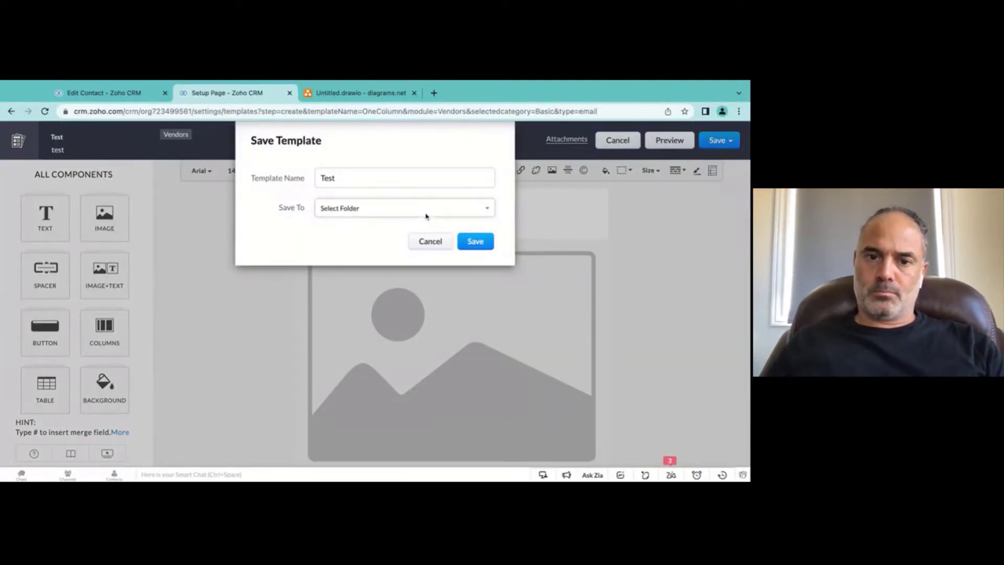
left_click(370, 210)
left_click(374, 234)
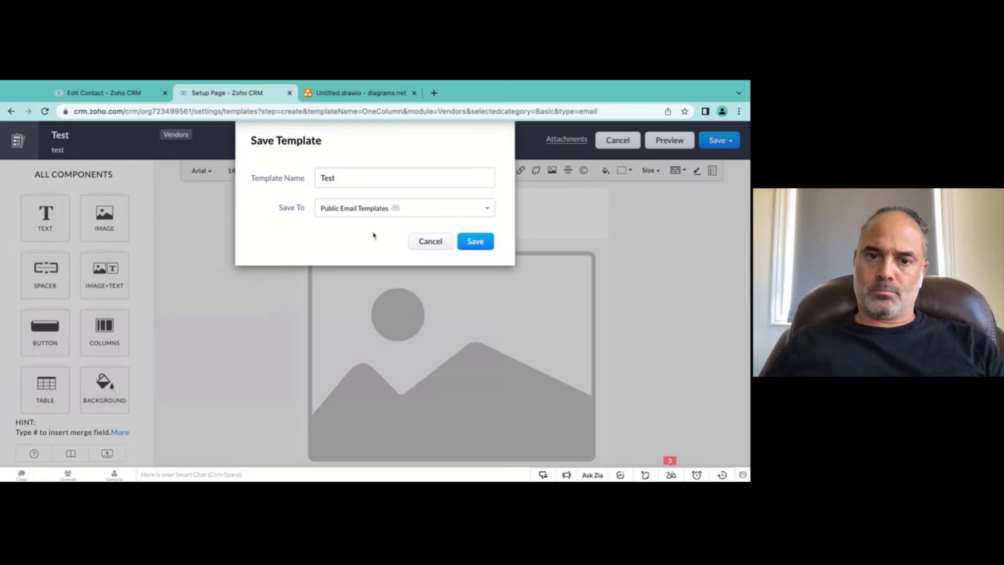
left_click(461, 242)
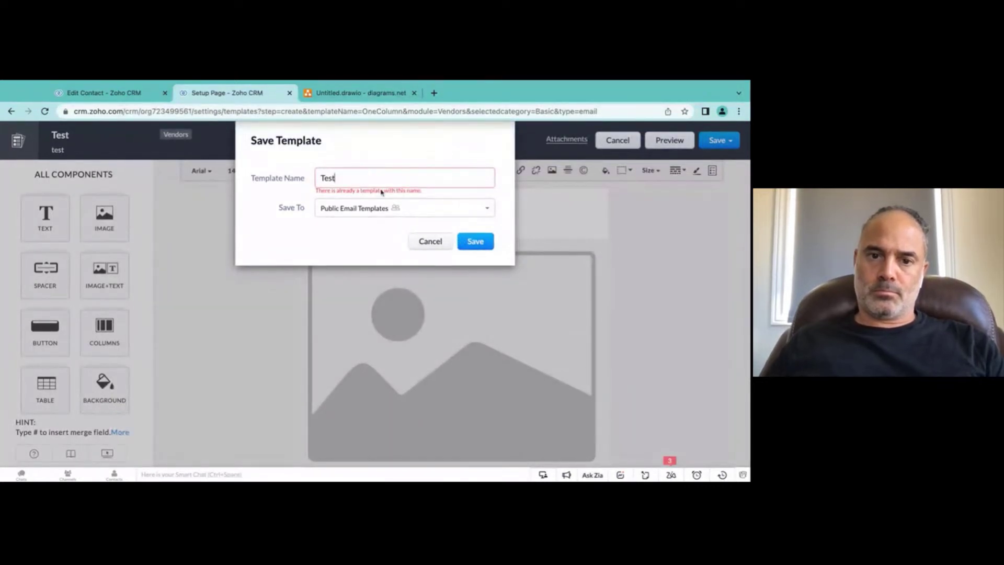
type("sss")
left_click(475, 241)
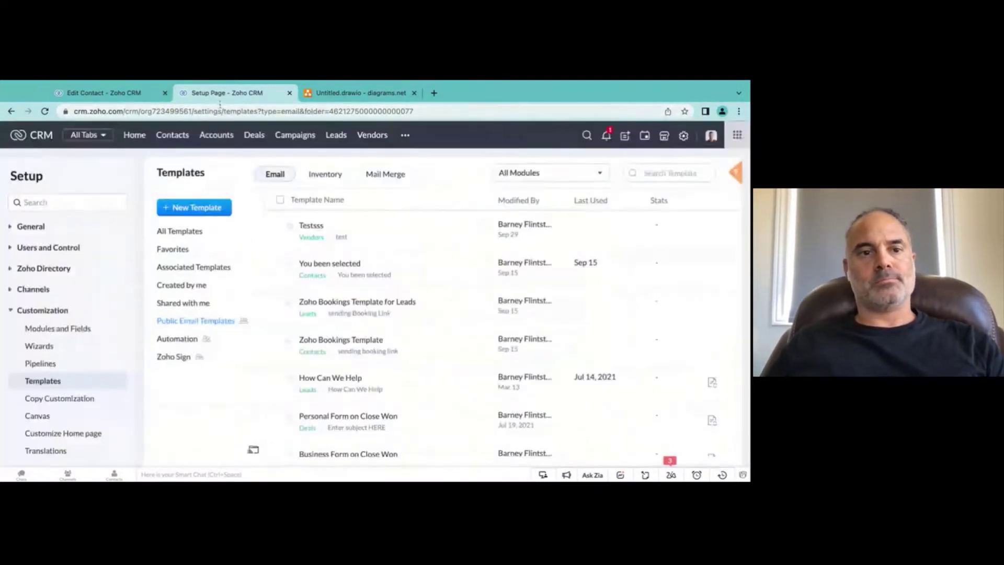
Step: Open the GG Bookkeeping record from the Vendors module
left_click(130, 91)
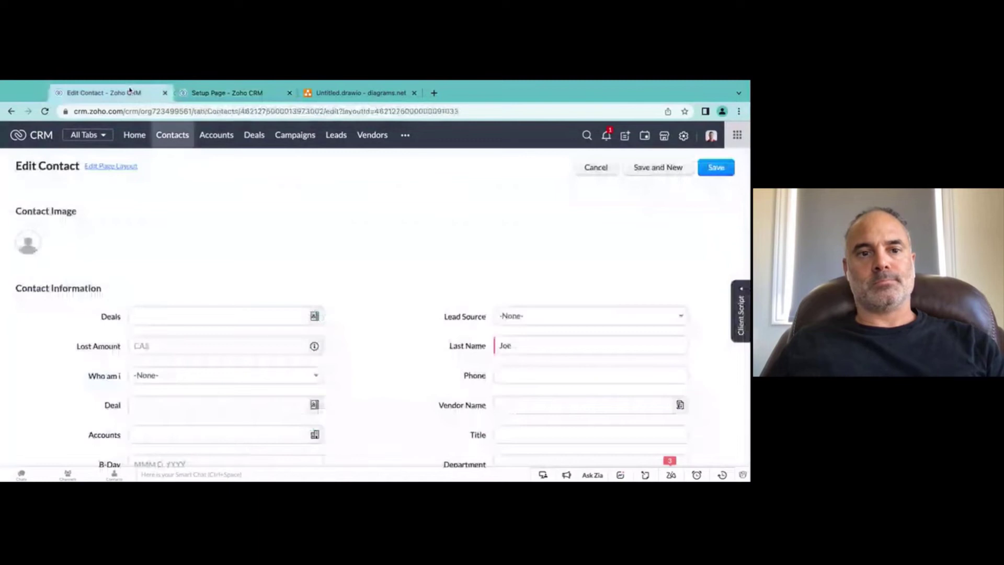
left_click(405, 136)
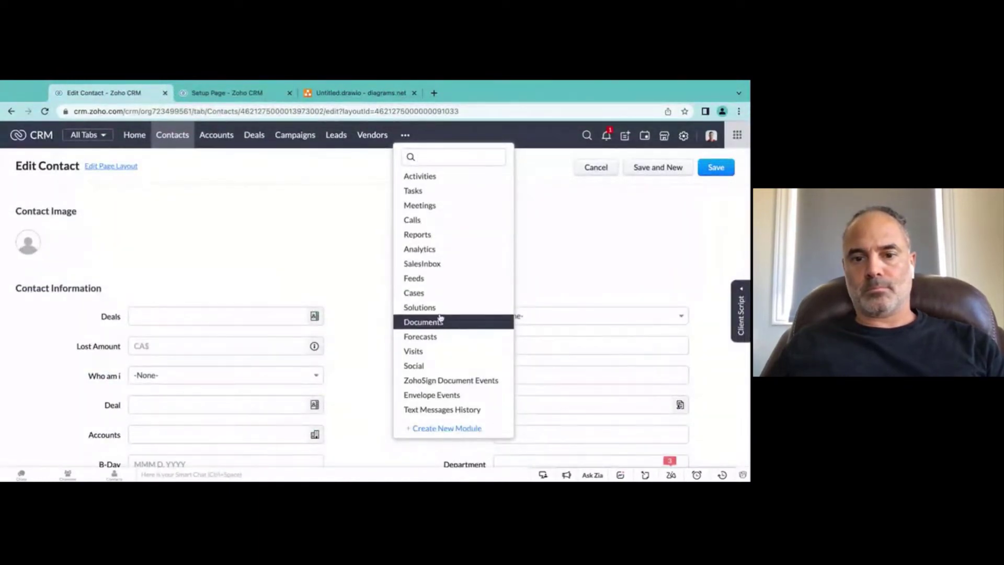
left_click(379, 137)
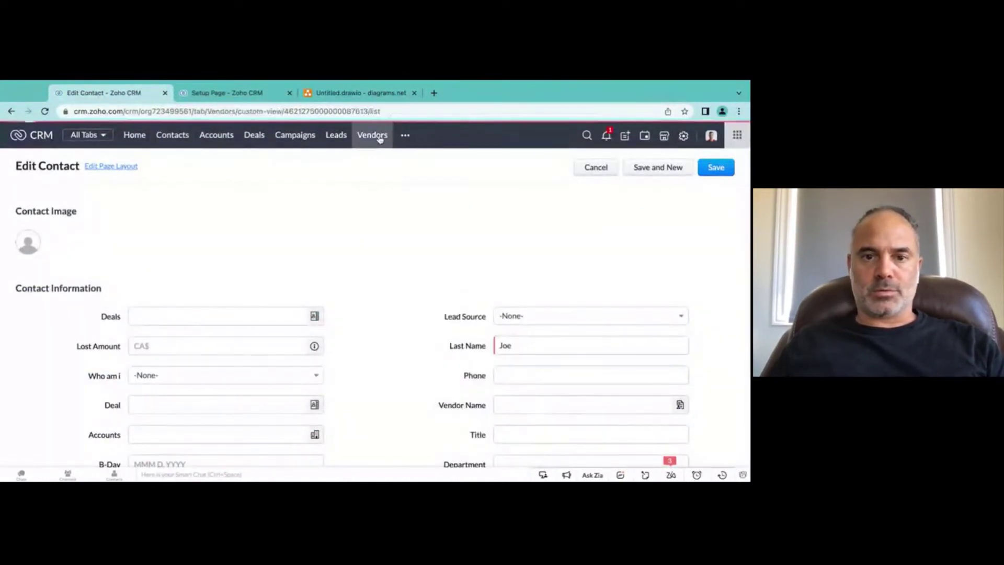
left_click(250, 230)
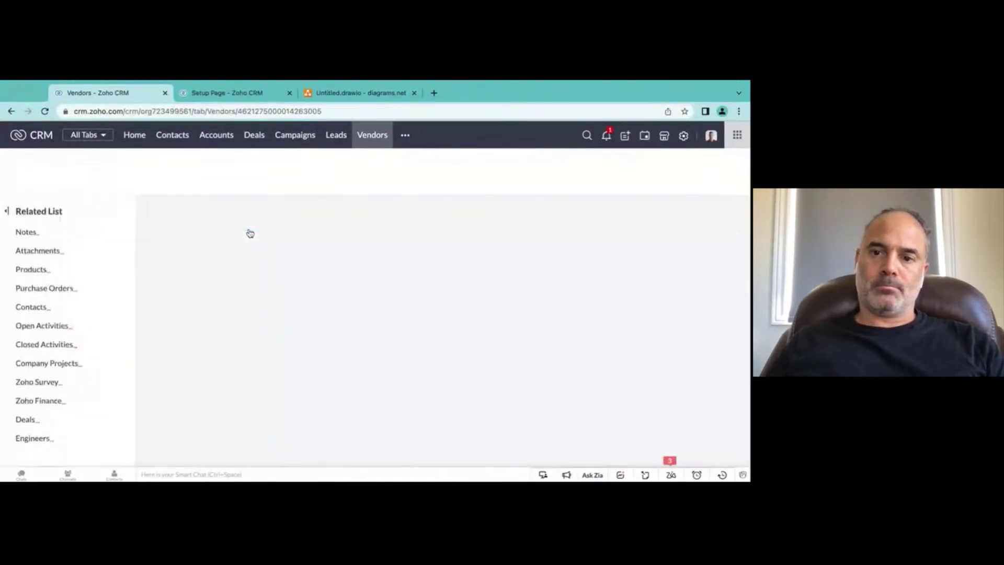
Step: Set the vendor's Email field to a new Gmail address
left_click(350, 258)
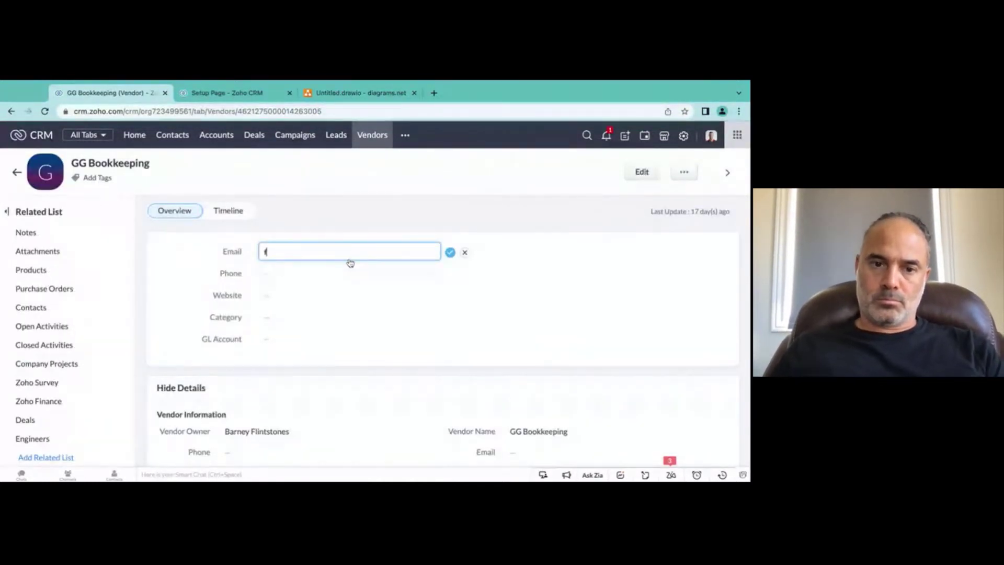
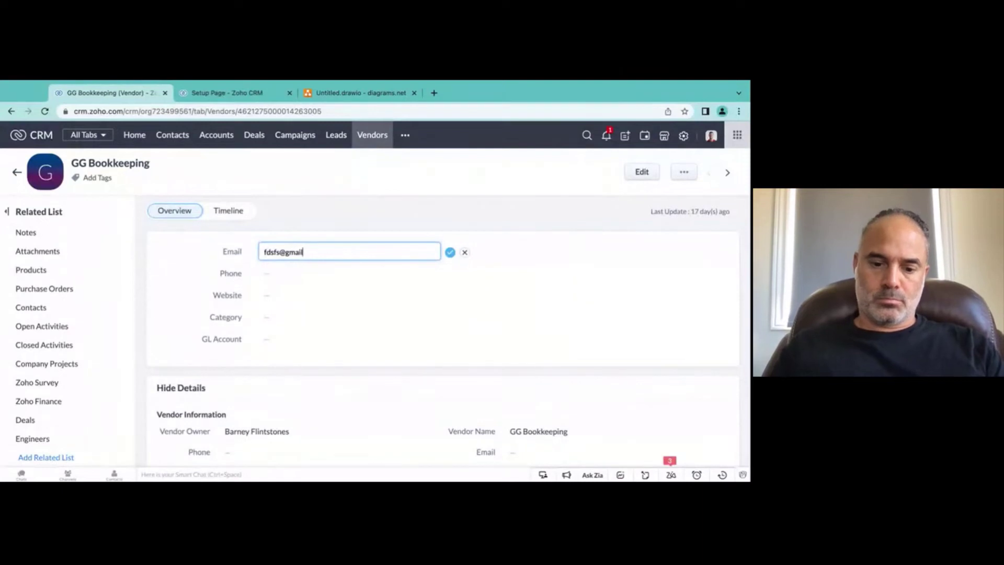
key("Return")
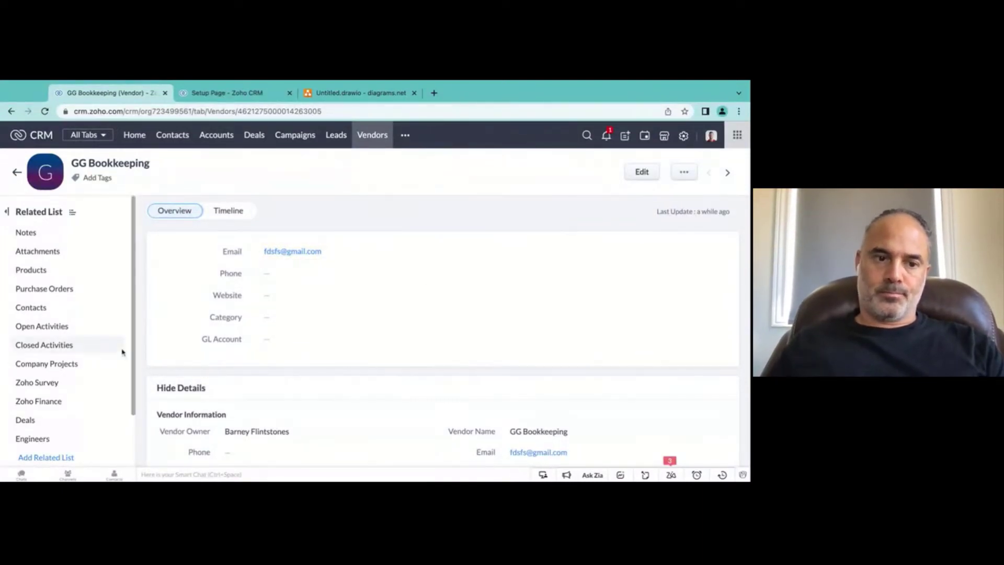
scroll(92, 411, "down", 2)
scroll(93, 410, "up", 2)
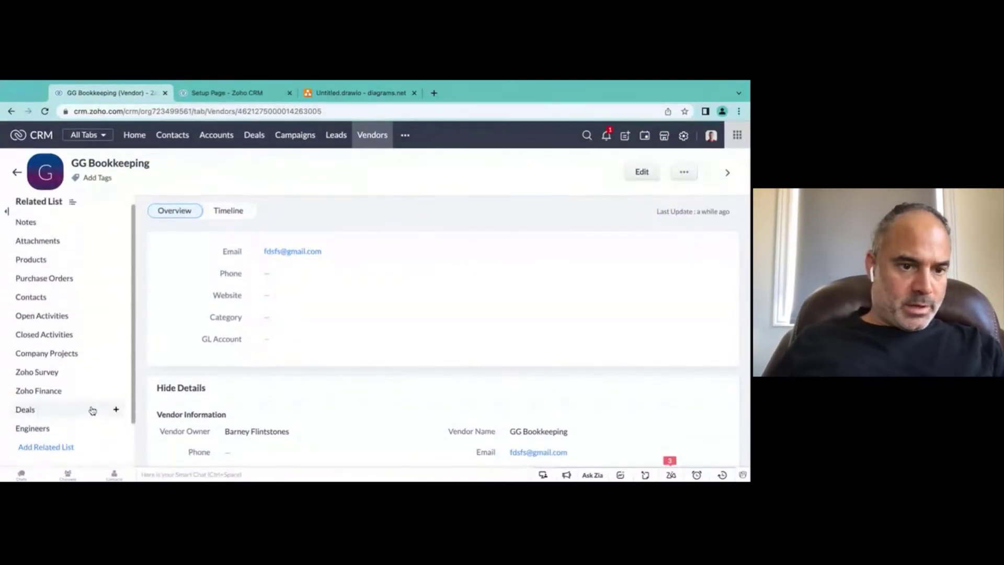
Step: Open and review the settings for organizing the vendor's related details
scroll(58, 291, "down", 2)
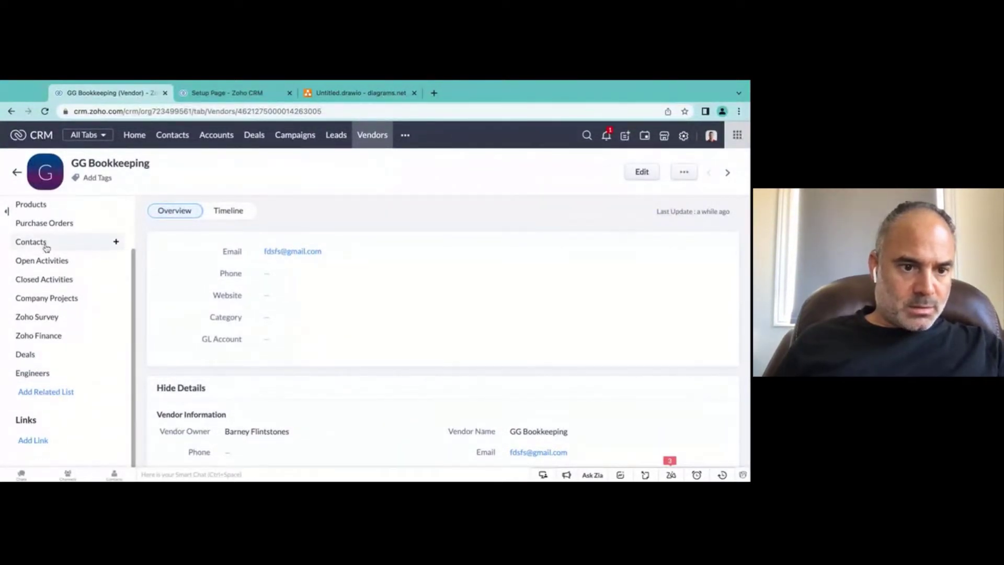
scroll(49, 368, "up", 2)
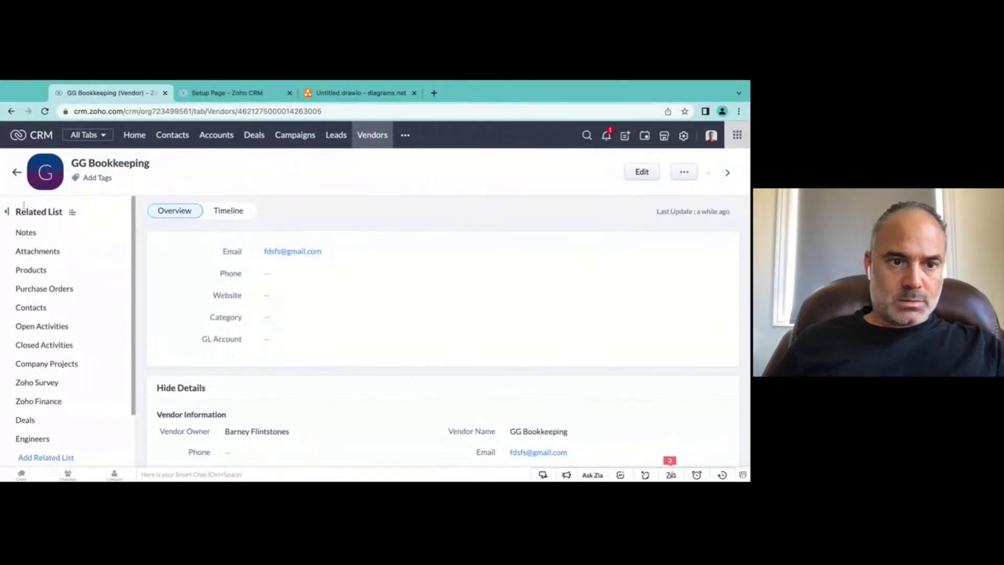
left_click(71, 214)
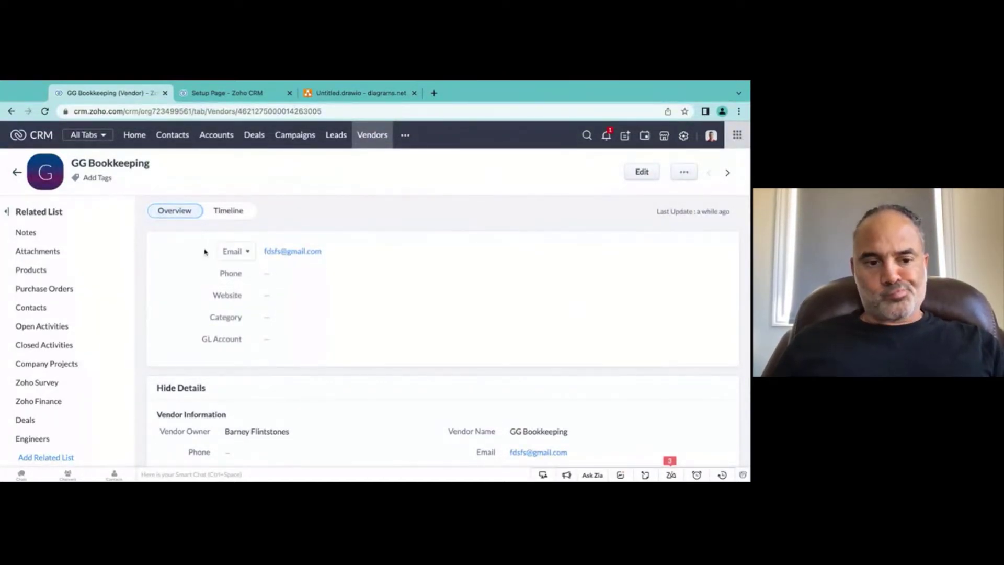
scroll(38, 291, "down", 3)
scroll(42, 298, "up", 3)
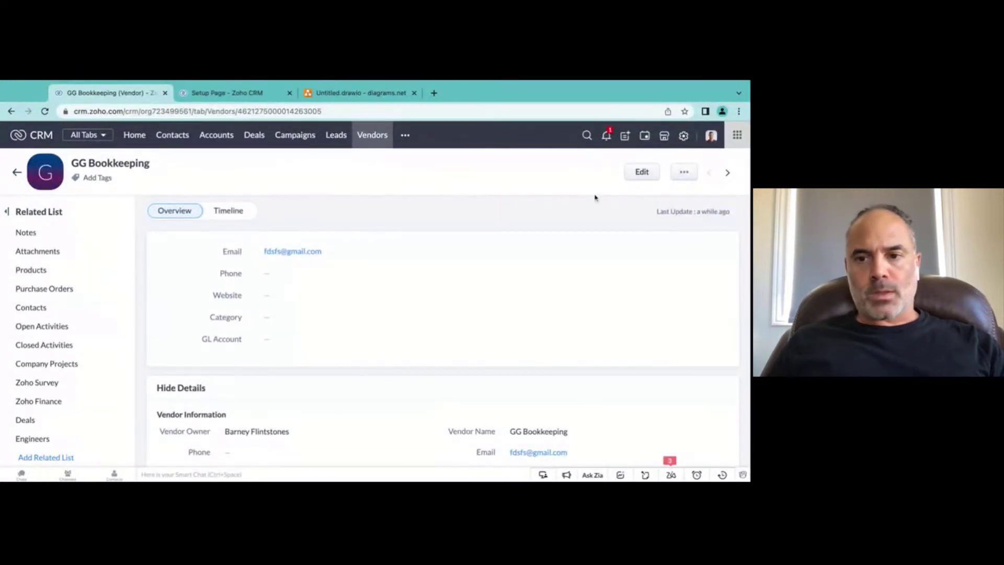
Step: Open and dismiss the vendor's extra actions menu, then switch to the Untitled.drawio map
left_click(684, 172)
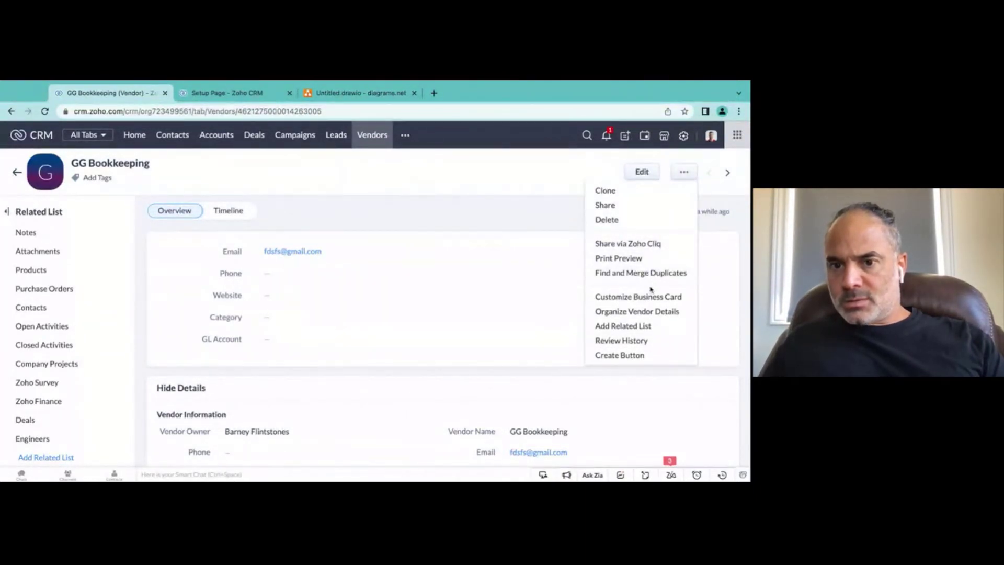
left_click(633, 259)
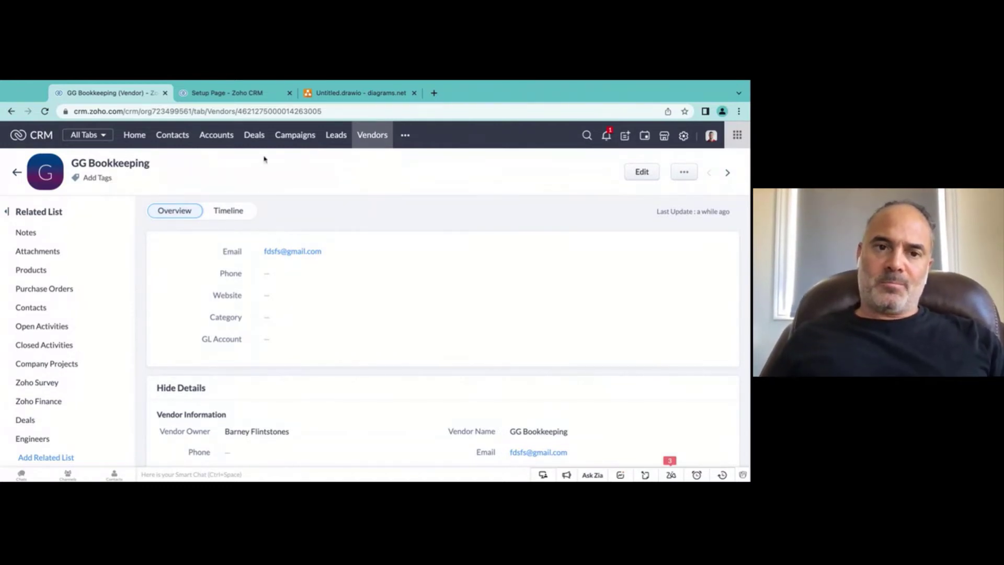
left_click(366, 93)
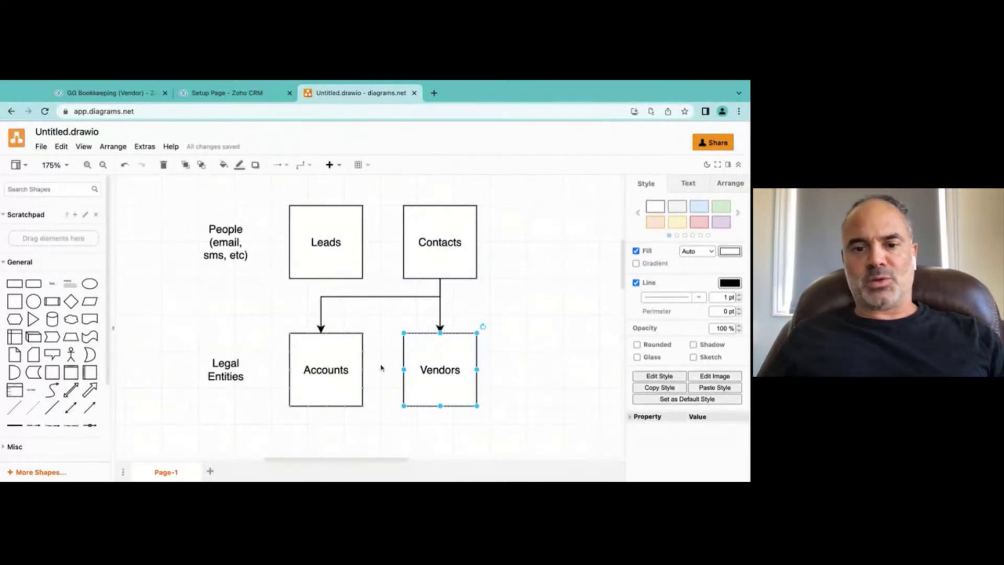
left_click(536, 341)
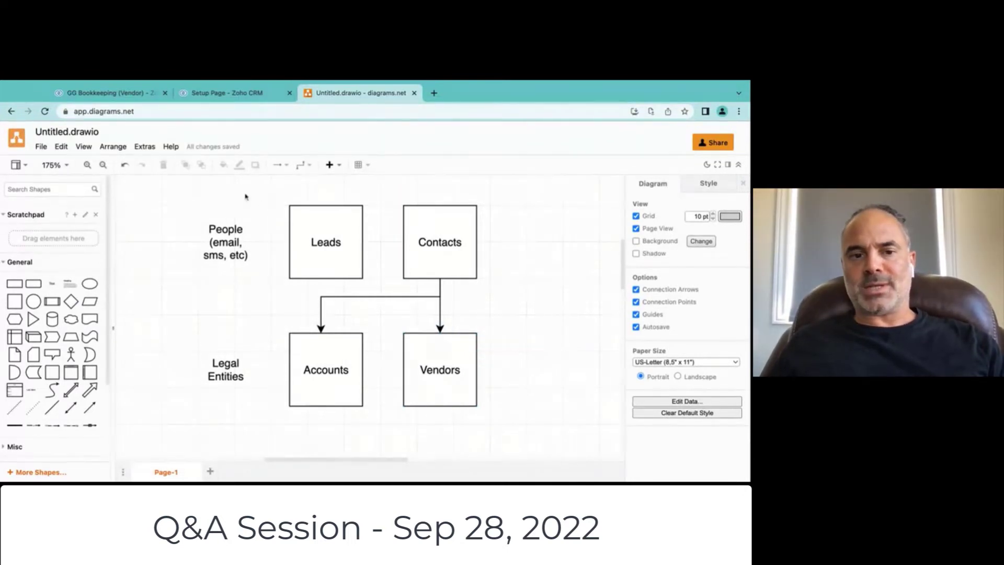
left_click_drag(194, 190, 619, 300)
left_click(471, 275)
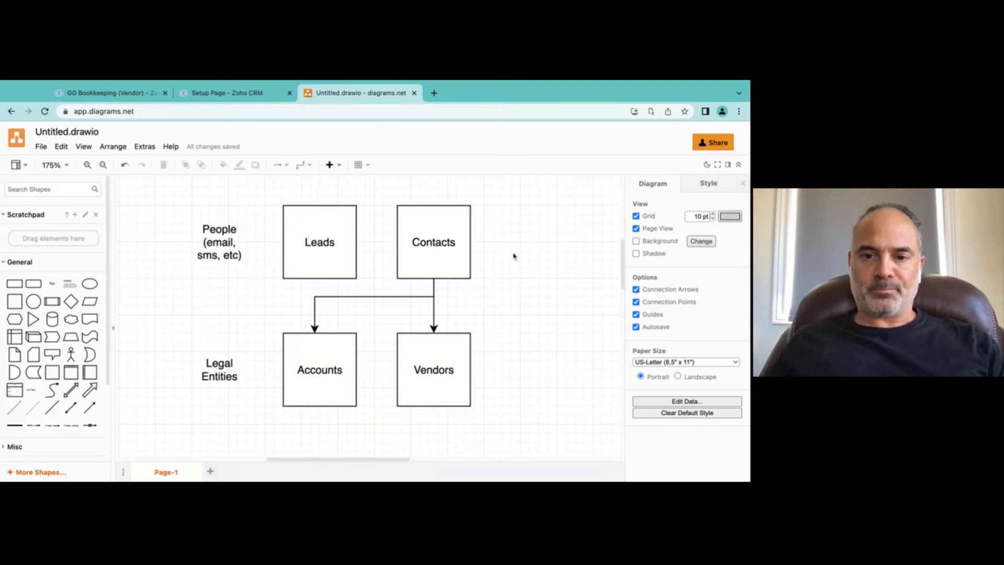
scroll(514, 256, "left", 1)
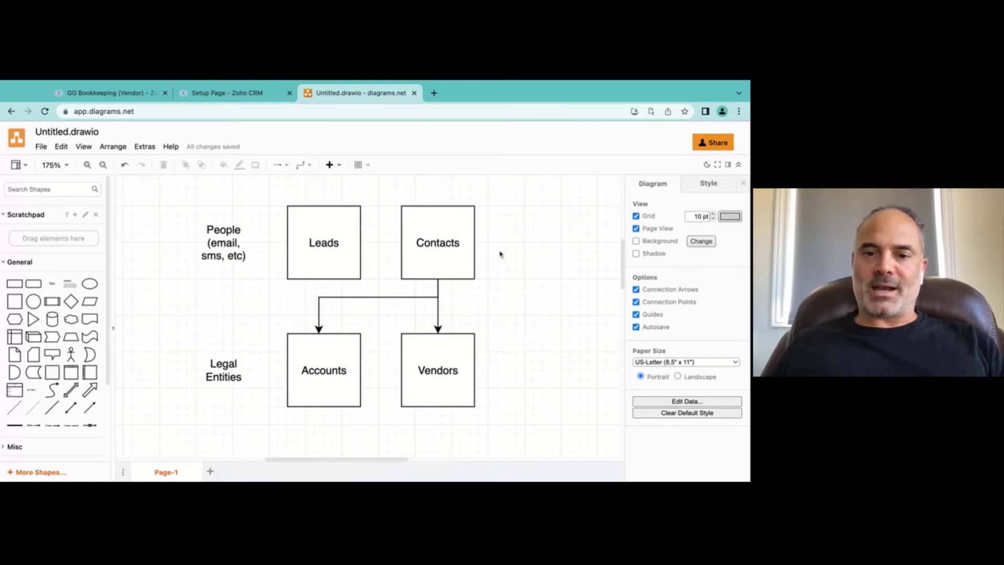
Step: Pan the module map, clear the label selection, and return to Zoho CRM's Setup overview
scroll(500, 255, "right", 1)
scroll(499, 255, "right", 10)
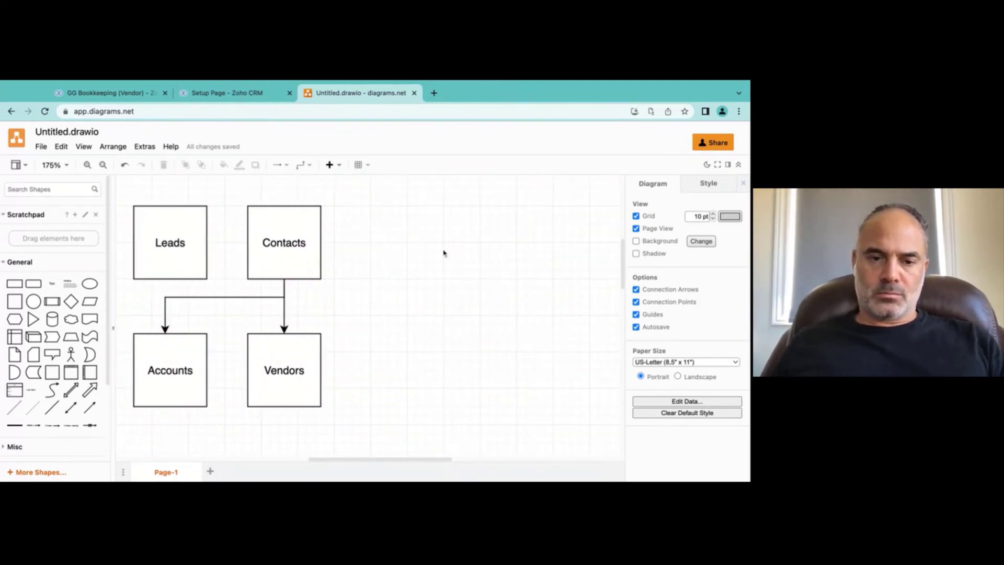
scroll(443, 253, "left", 8)
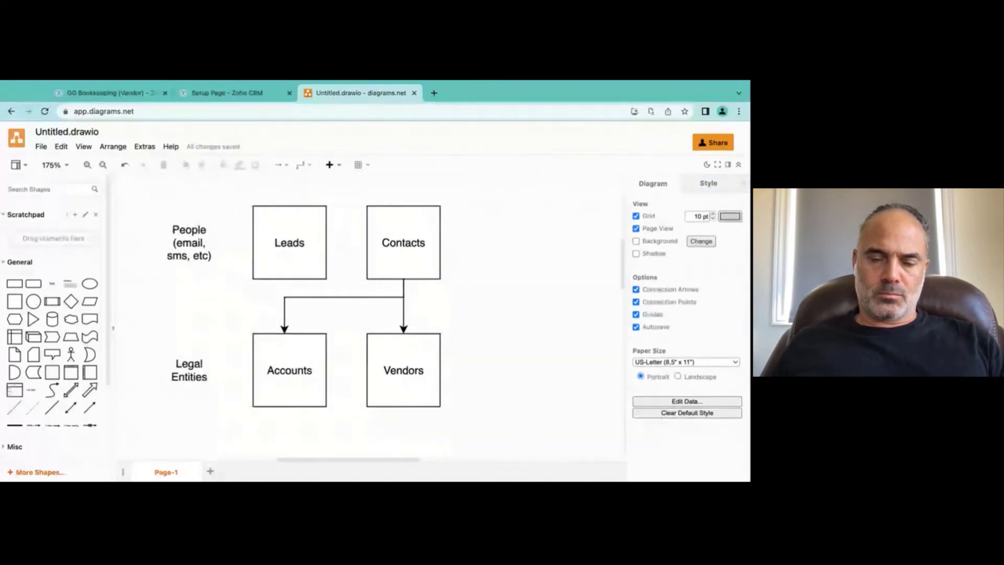
key("ctrl+z")
left_click(493, 283)
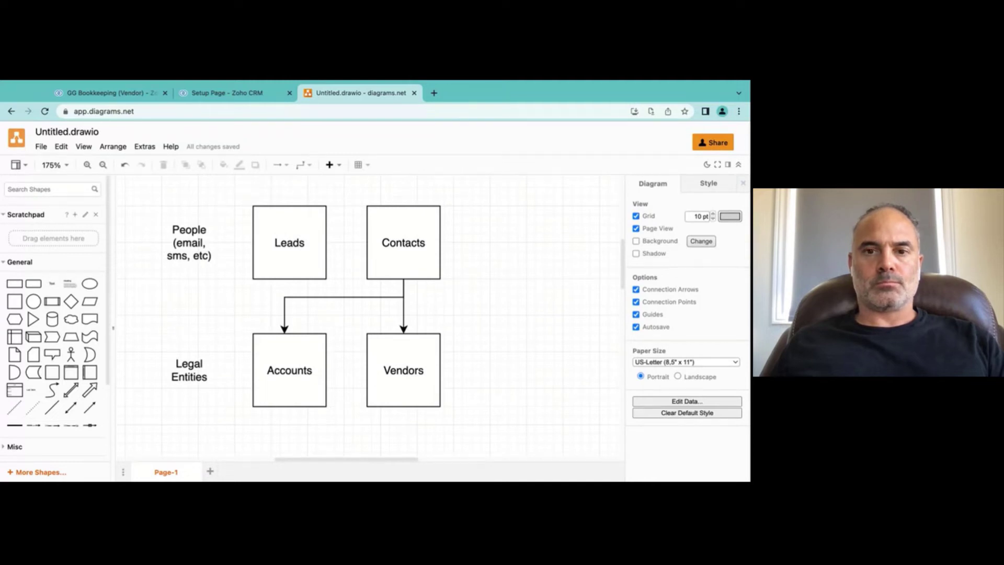
left_click(235, 93)
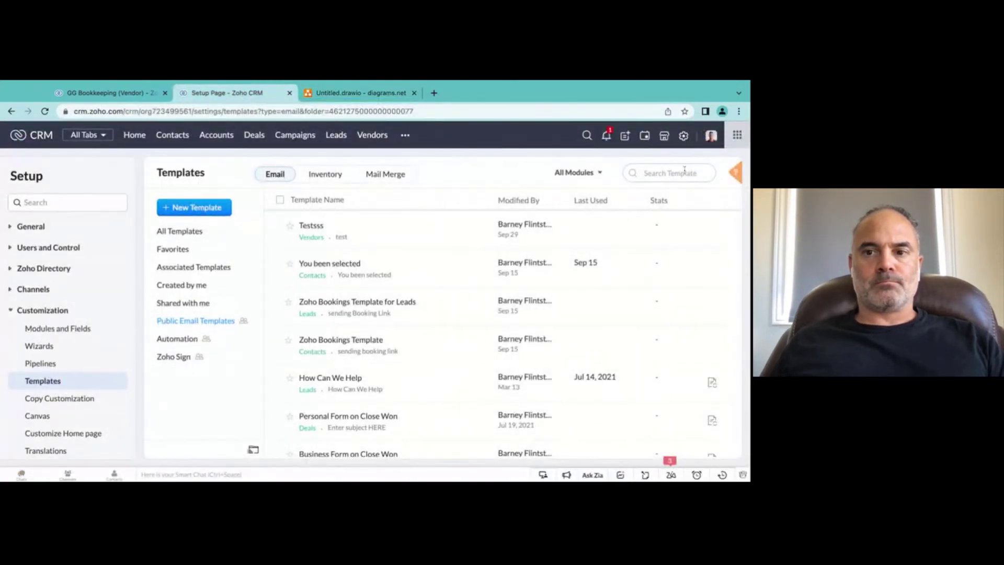
left_click(684, 136)
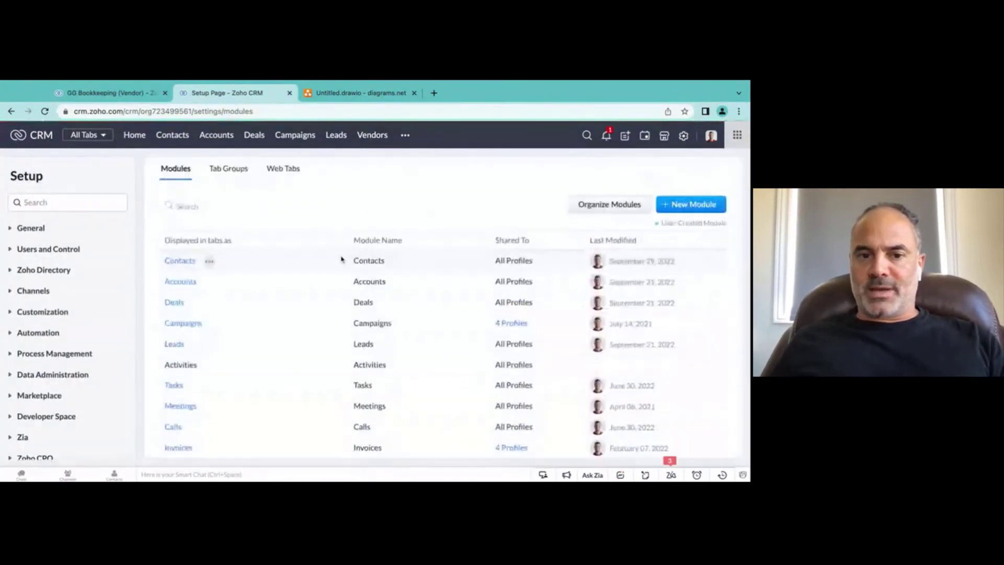
Step: Abandon a new module and inspect the 30k module's Standard layout options
left_click(691, 204)
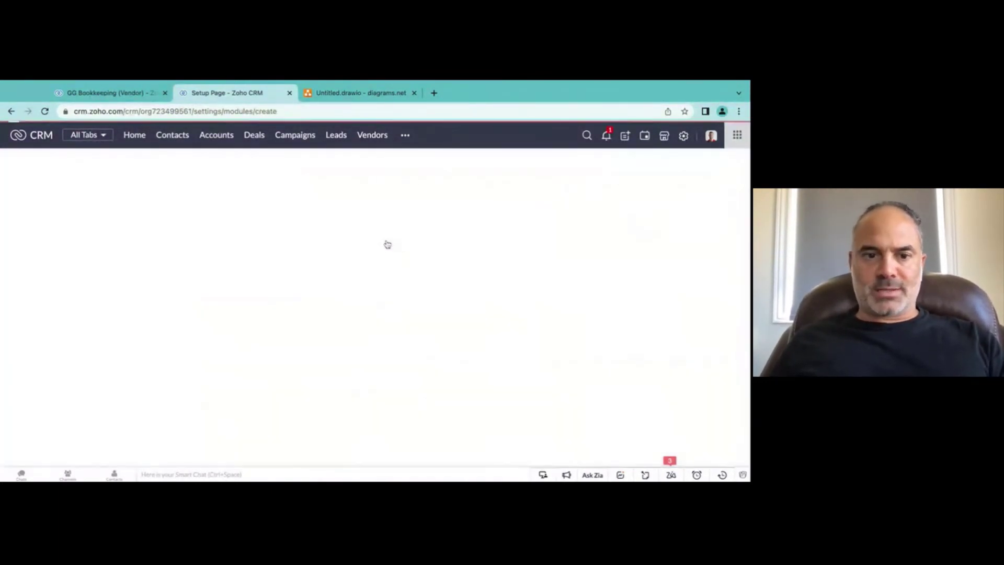
left_click(596, 134)
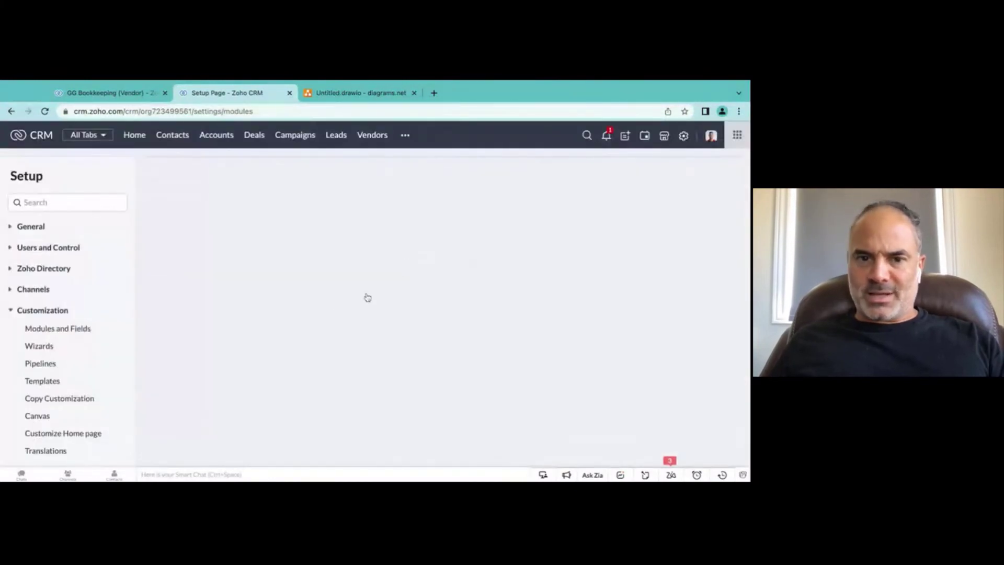
scroll(334, 304, "down", 15)
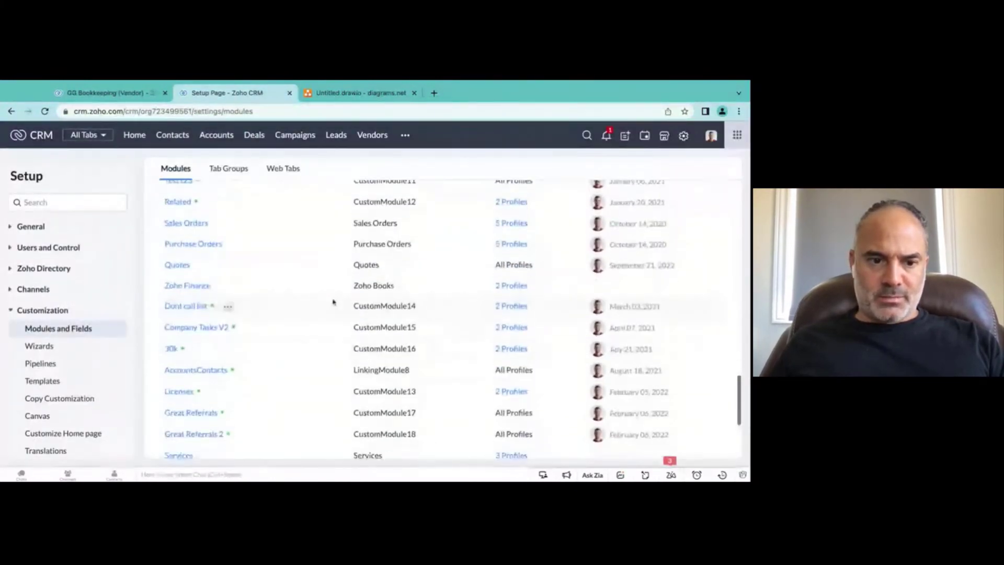
left_click(199, 348)
left_click(224, 348)
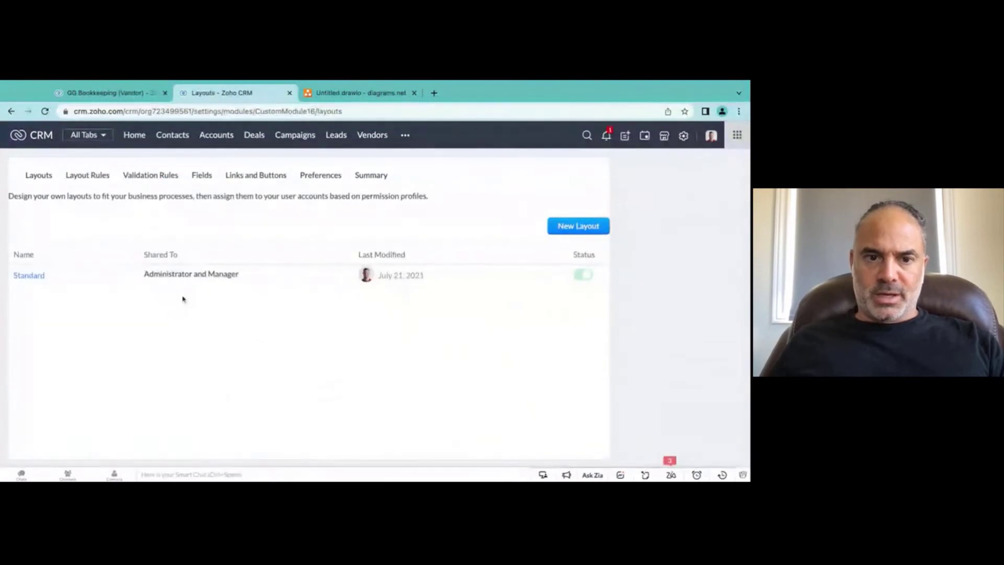
left_click(200, 315)
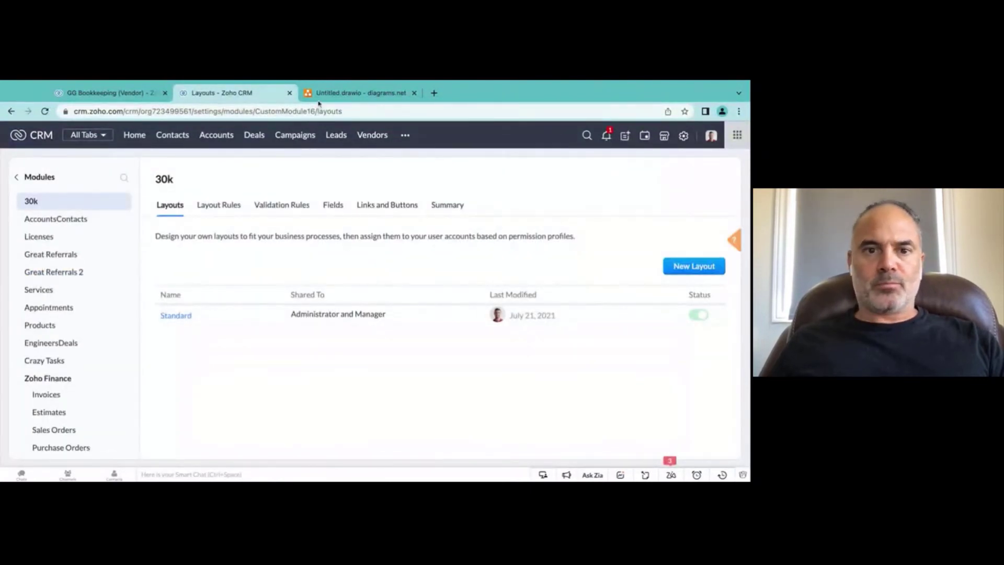
Step: Open the Great Referrals module from the additional modules menu
left_click(406, 135)
scroll(452, 272, "down", 5)
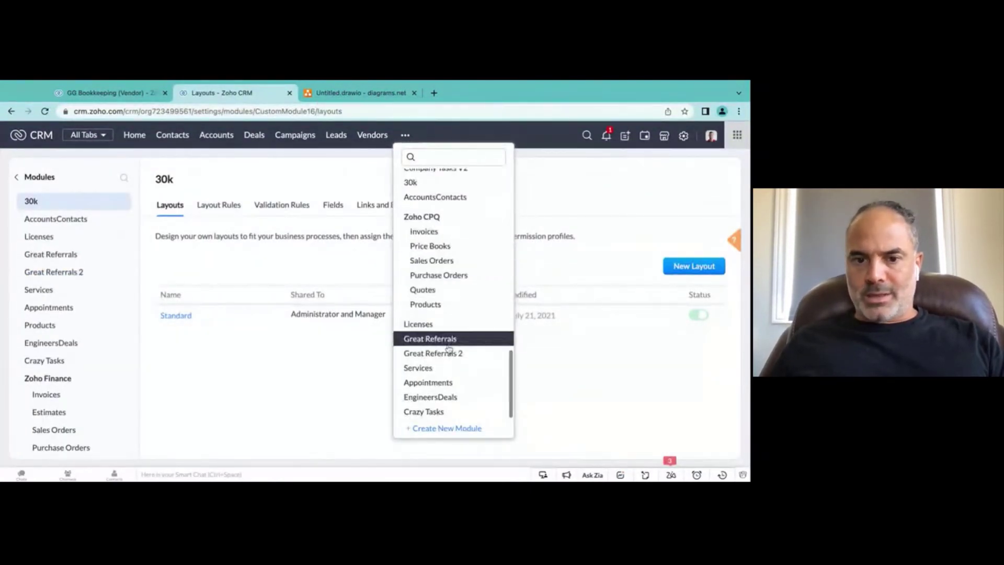
scroll(454, 340, "up", 1)
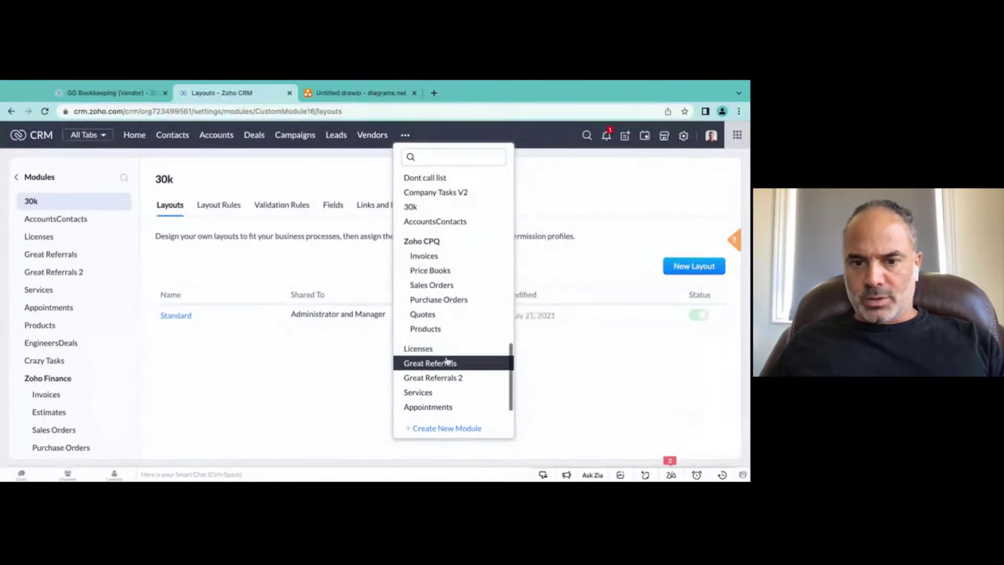
left_click(445, 361)
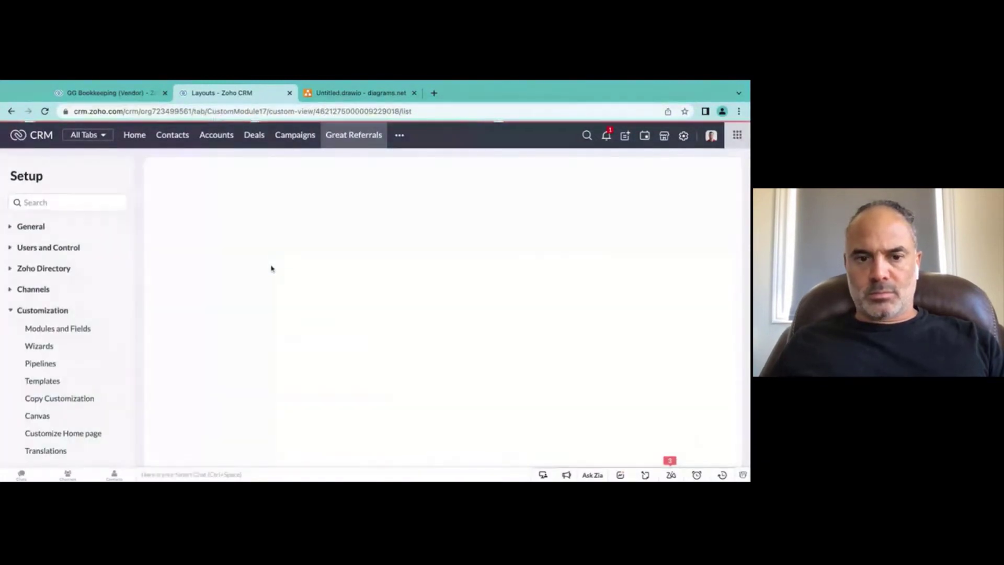
Step: View the Sony referral record, then open Setup from the GG Bookkeeping vendor tab
left_click(225, 226)
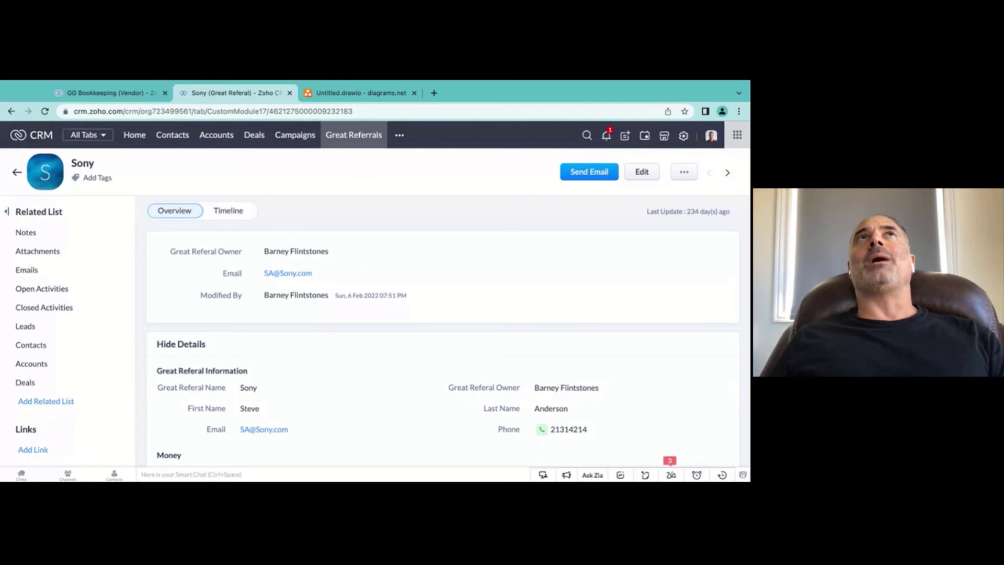
left_click(110, 93)
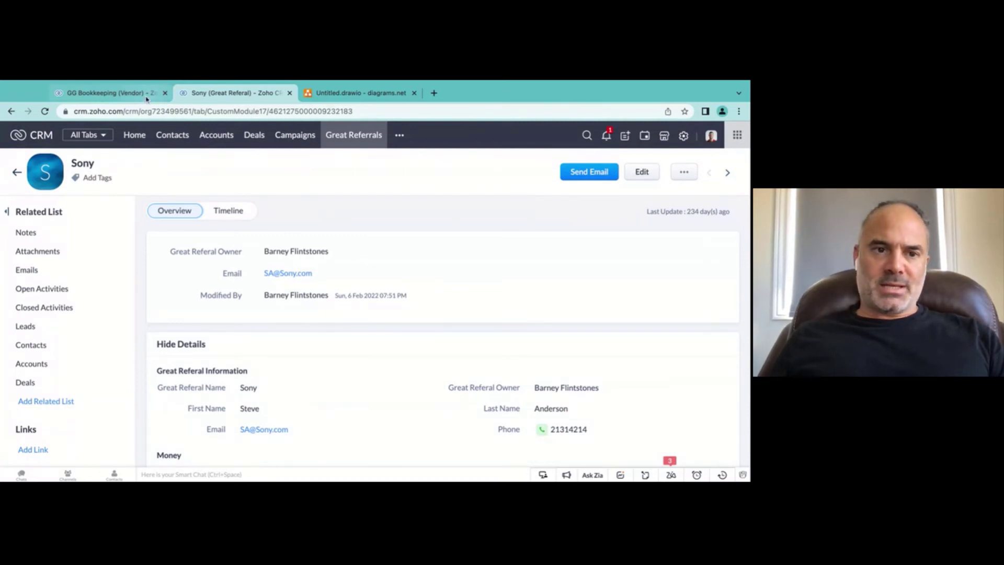
left_click(682, 137)
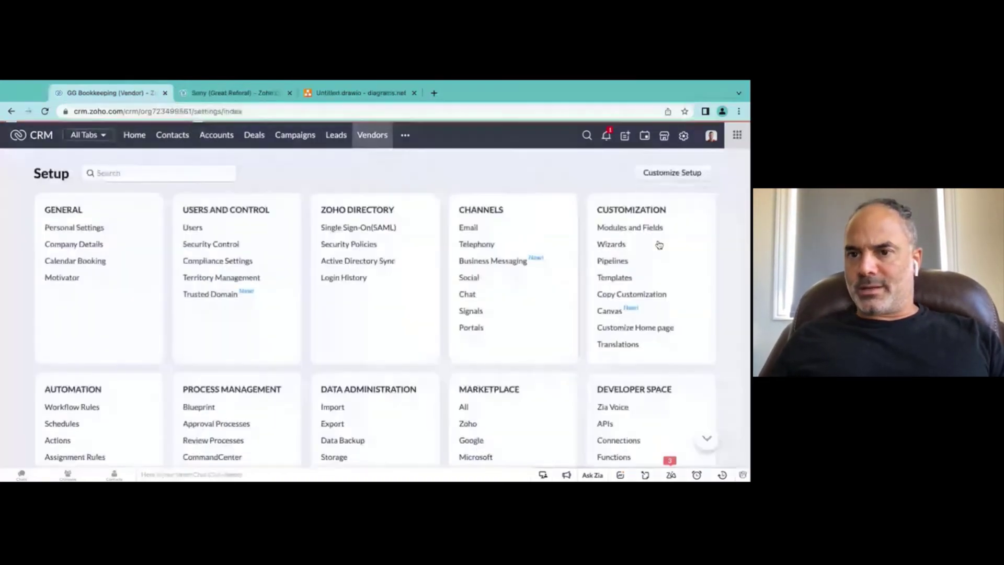
Step: Start a new Great Referrals email template with the One column layout
left_click(614, 277)
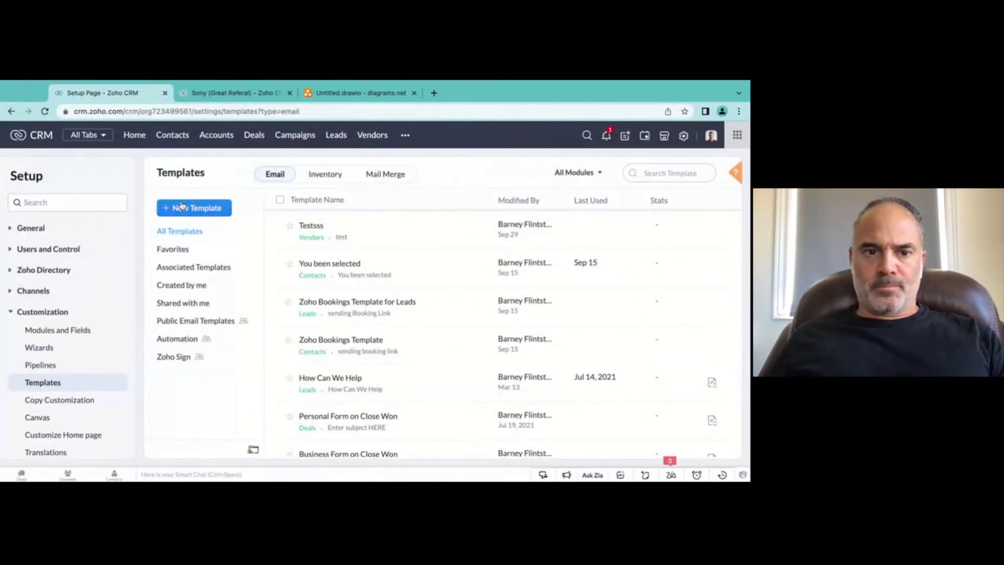
left_click(194, 207)
left_click(360, 167)
scroll(360, 236, "down", 3)
scroll(360, 236, "down", 8)
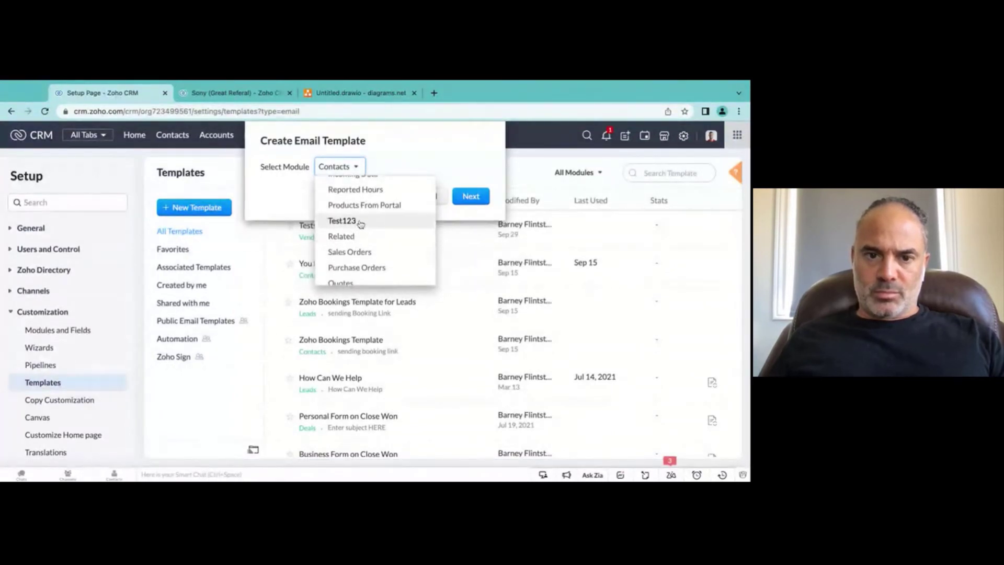
scroll(359, 251, "down", 6)
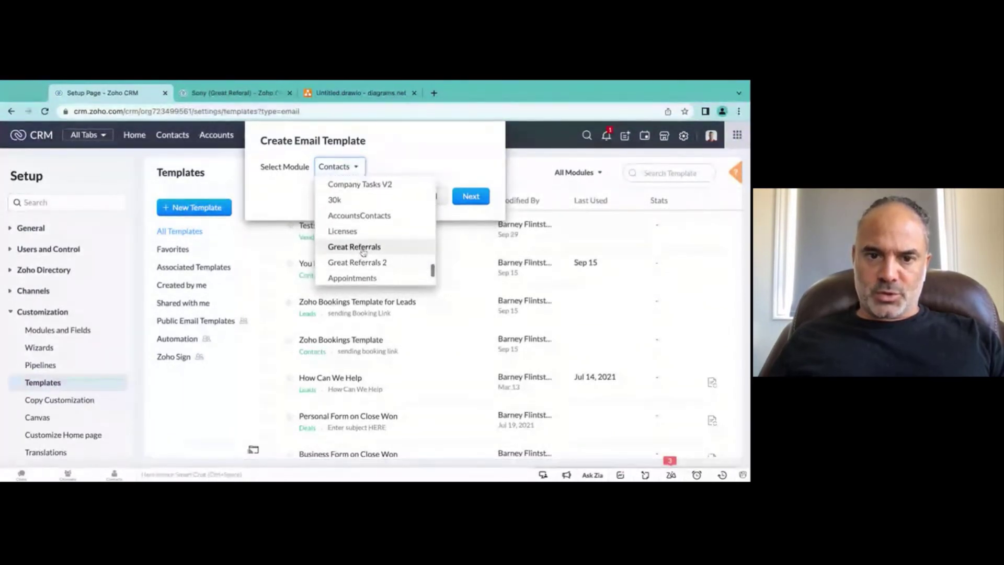
left_click(354, 247)
left_click(470, 197)
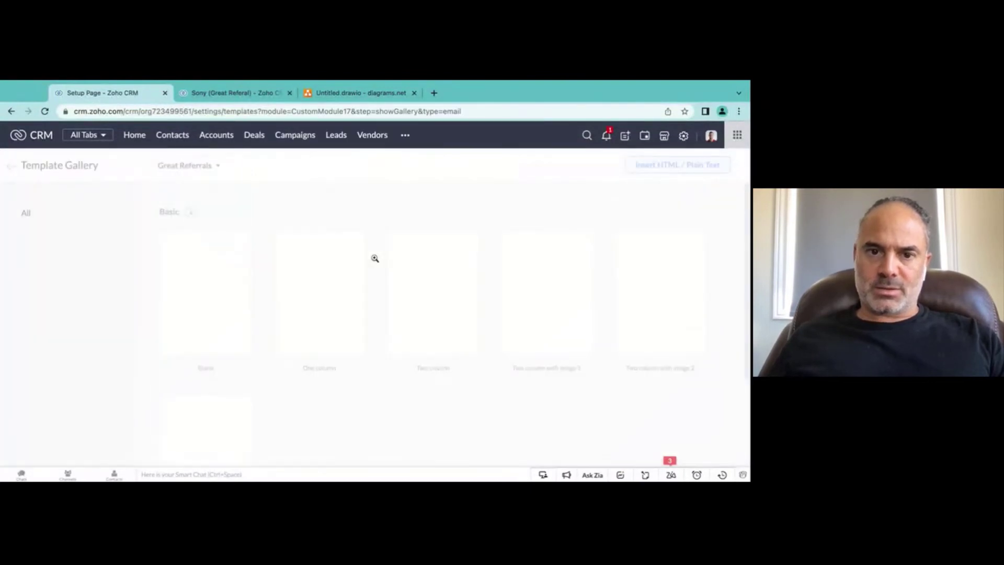
left_click(328, 345)
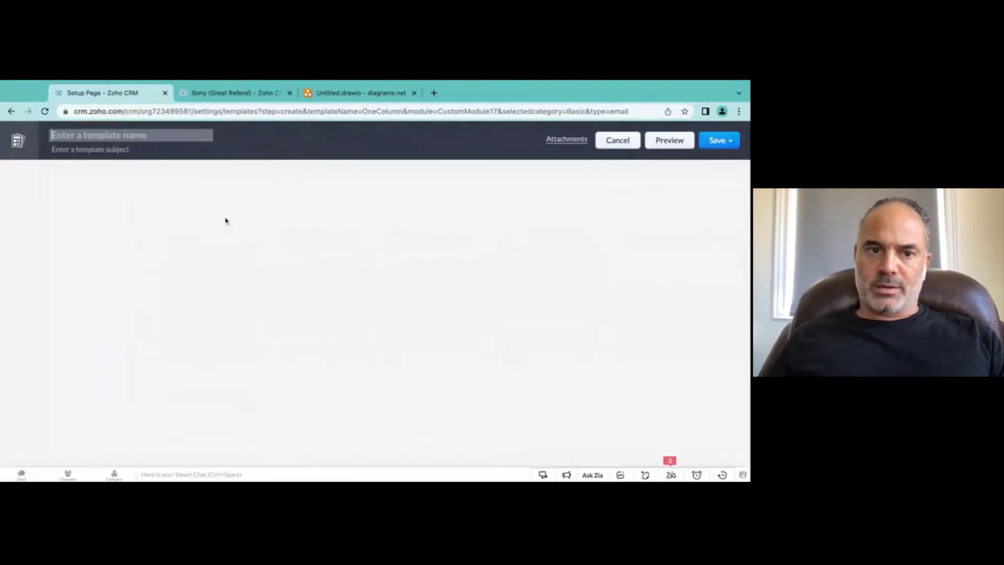
Step: Name the template 'Asdas' with subject 'dasdasd'
left_click(96, 139)
type("Asdas")
left_click(91, 150)
type("dasdasd")
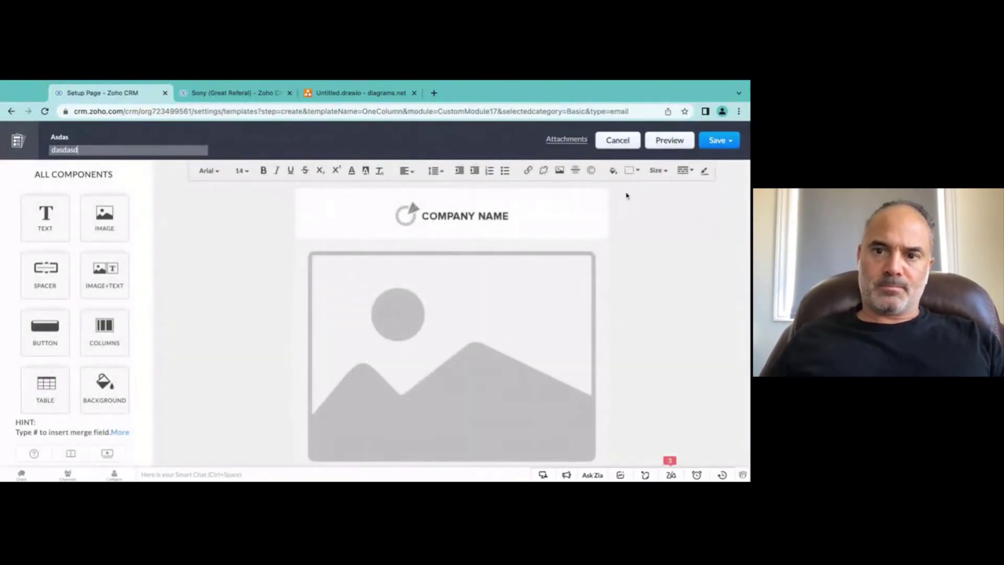
Step: Save the template into the Public Email Templates folder
left_click(719, 140)
left_click(680, 180)
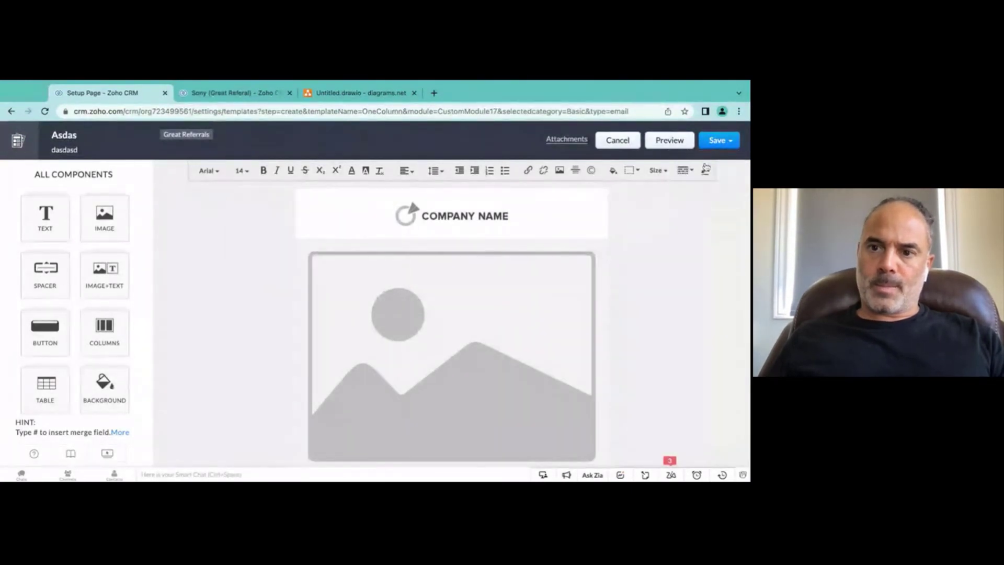
left_click(413, 212)
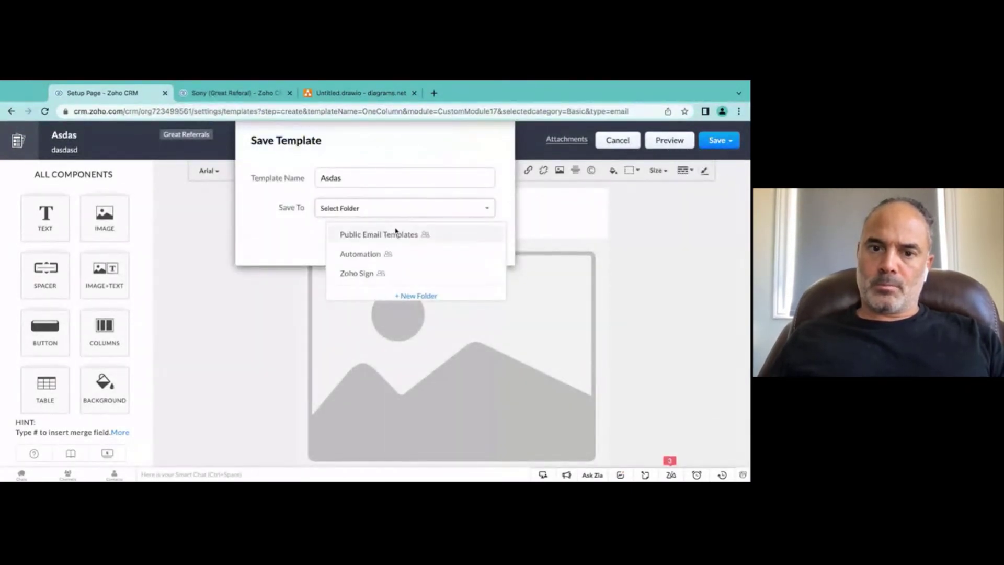
left_click(393, 235)
left_click(477, 241)
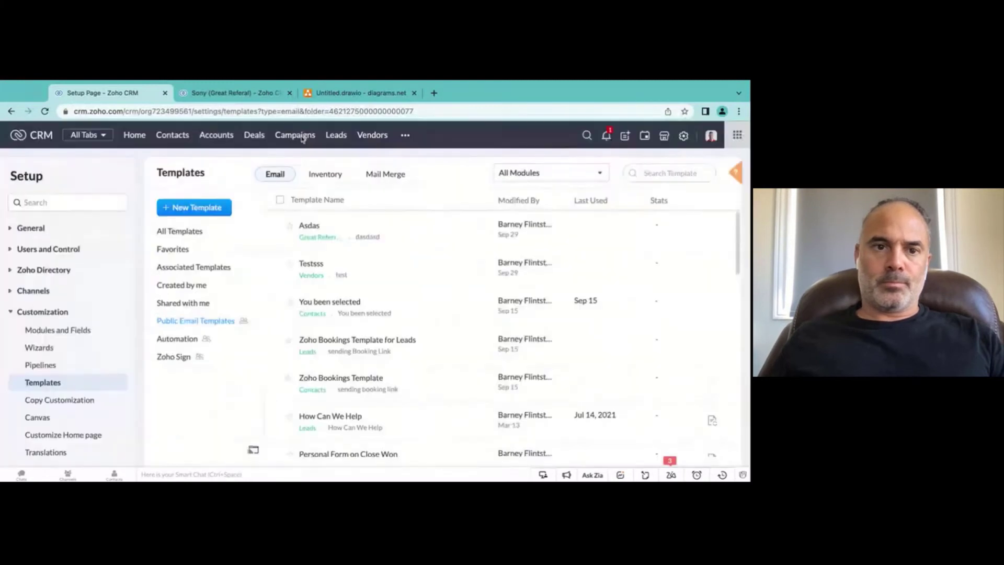
left_click(235, 92)
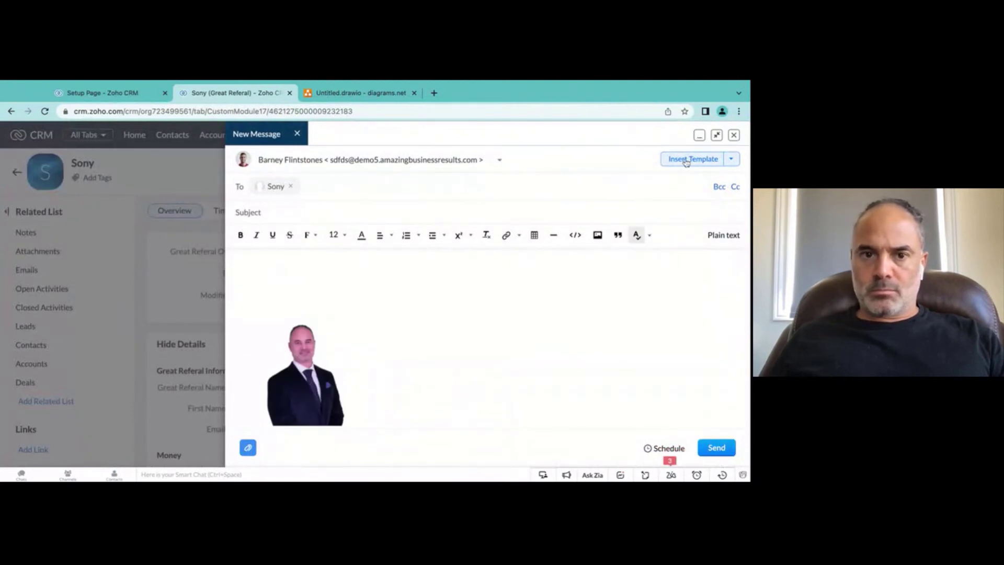
Step: Confirm the template picker opens for the Sony email, discard the draft, and return to Setup email Templates
left_click(686, 161)
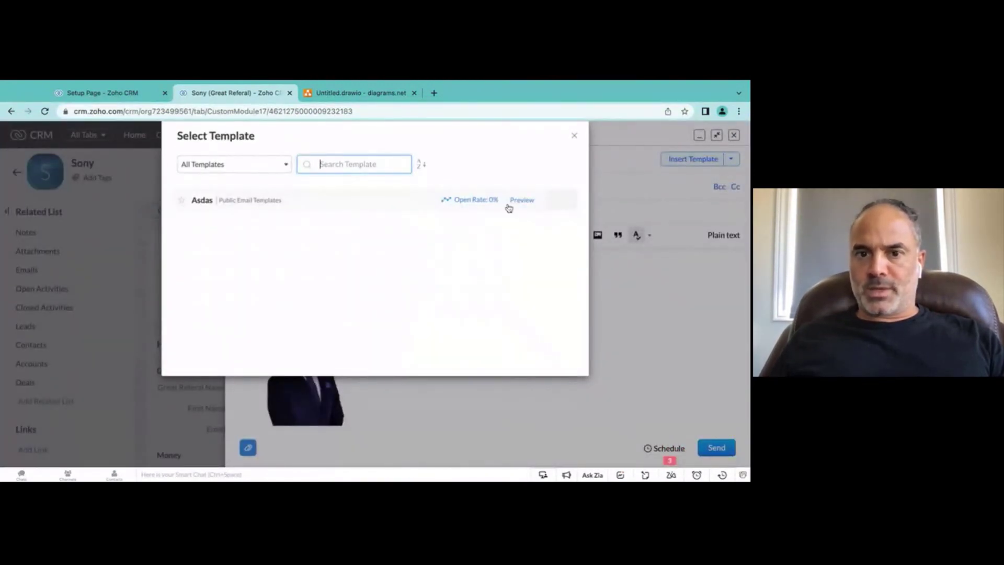
left_click(574, 136)
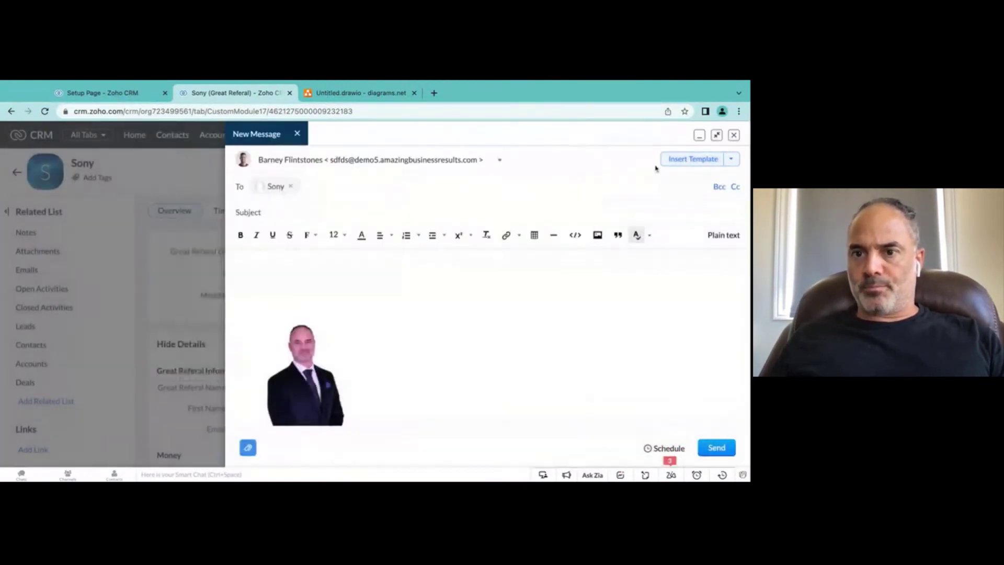
left_click(734, 136)
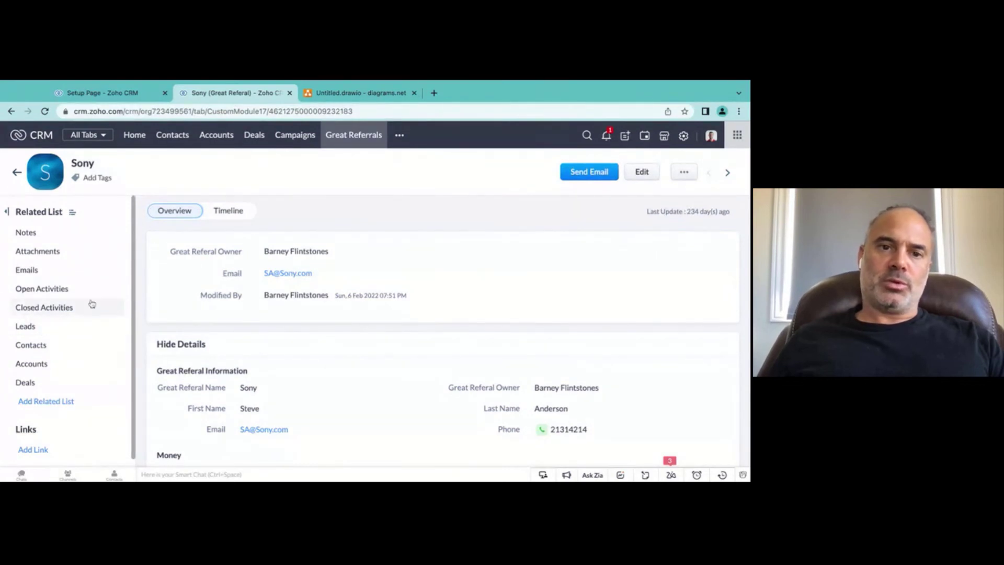
left_click(126, 94)
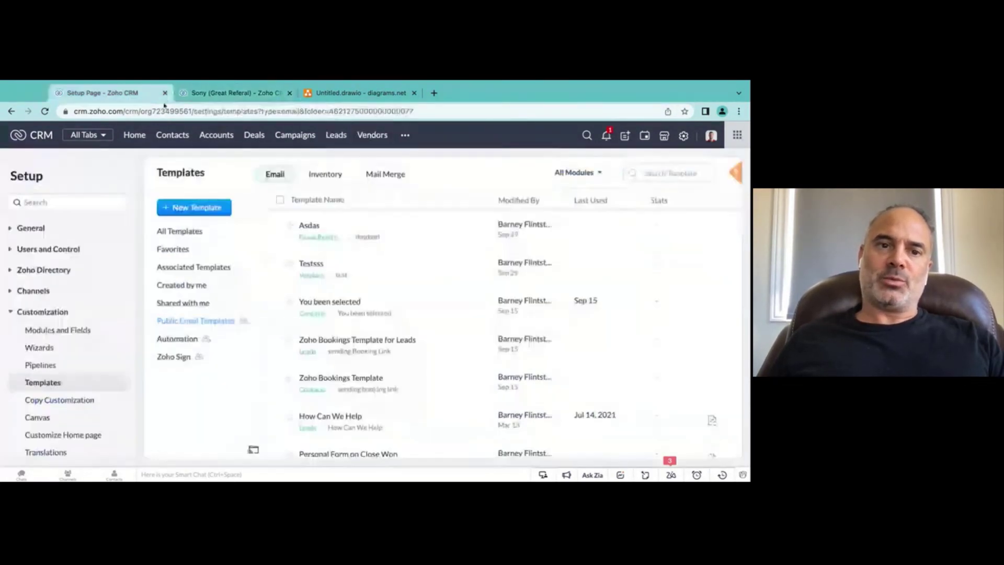
Step: Open the Contacts list of 21 records, briefly checking the Sony referral tab before returning
left_click(173, 135)
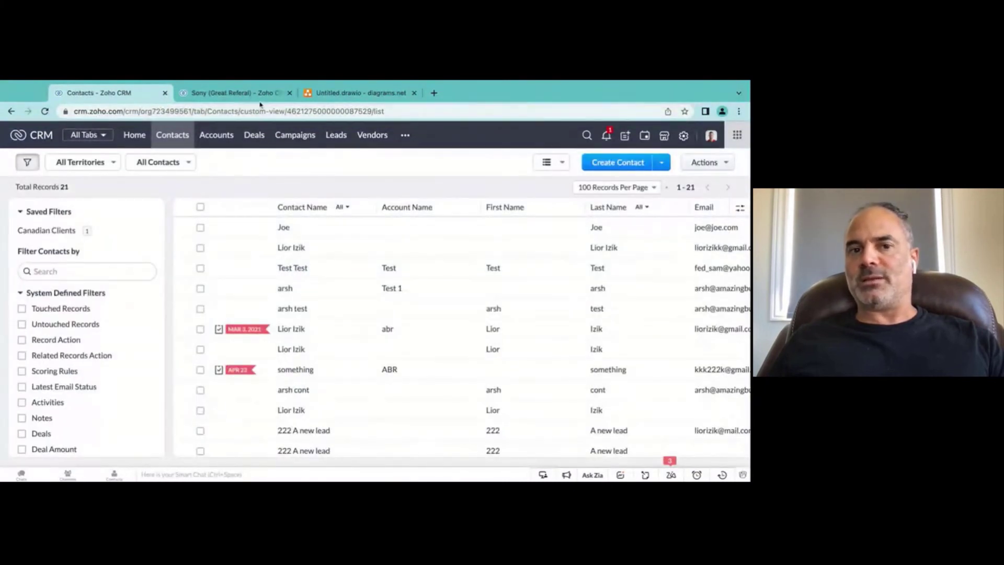
left_click(261, 98)
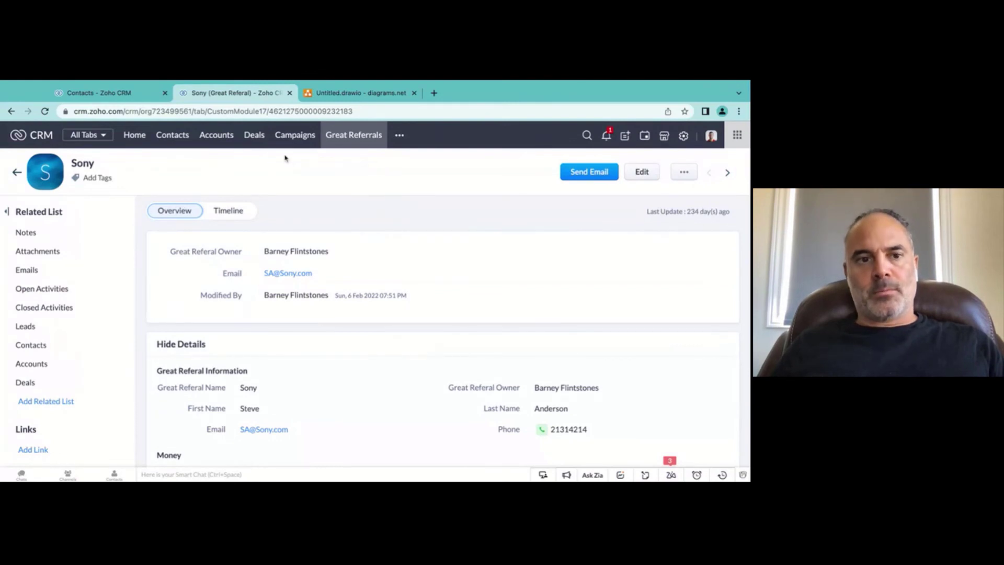
left_click(123, 94)
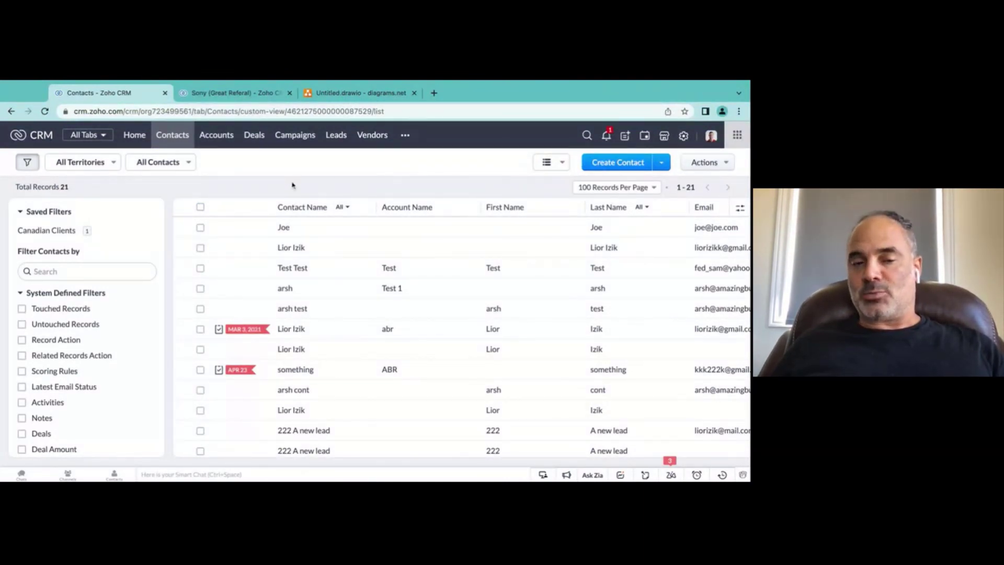
Step: Switch Contacts from All Contacts to the Canadian clients view and select its single record
left_click(137, 163)
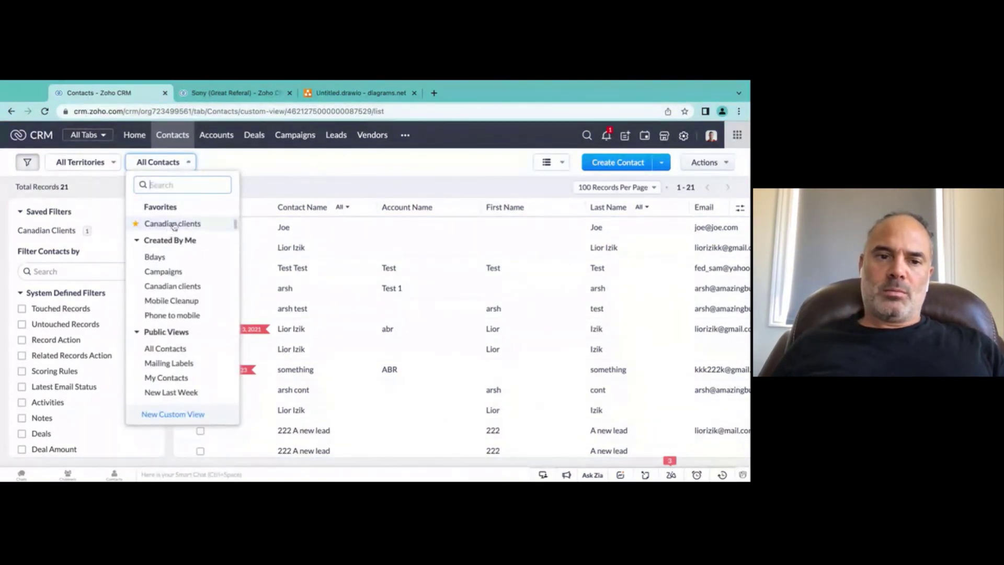
left_click(173, 225)
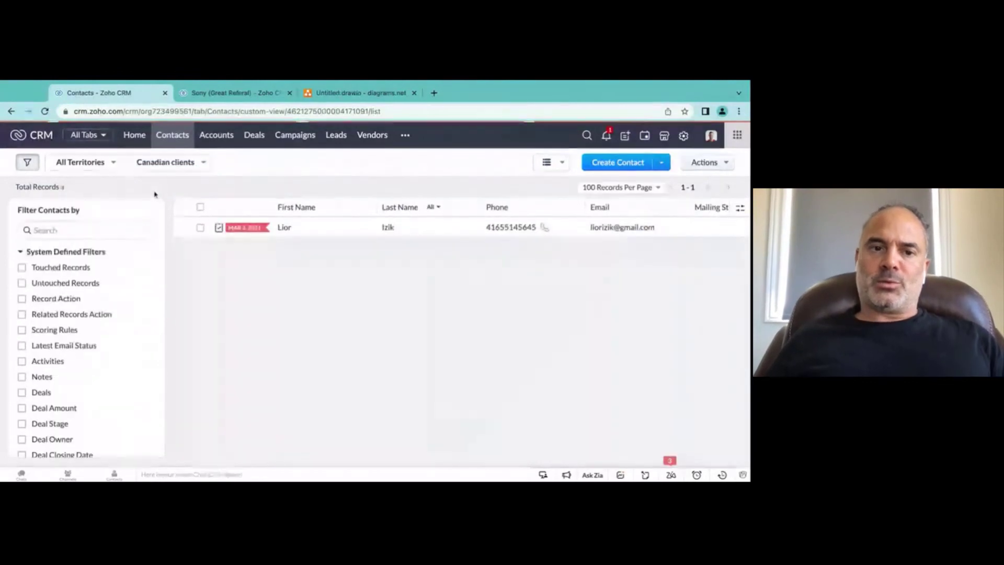
left_click(200, 207)
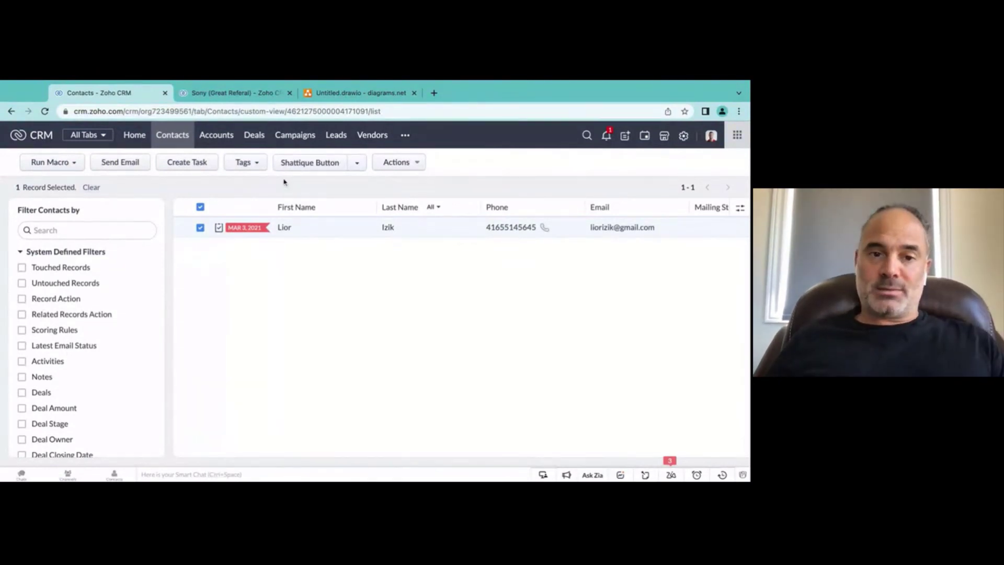
Step: Mass Update the selected Canadian contact's Contact Type field to Custmer
left_click(397, 162)
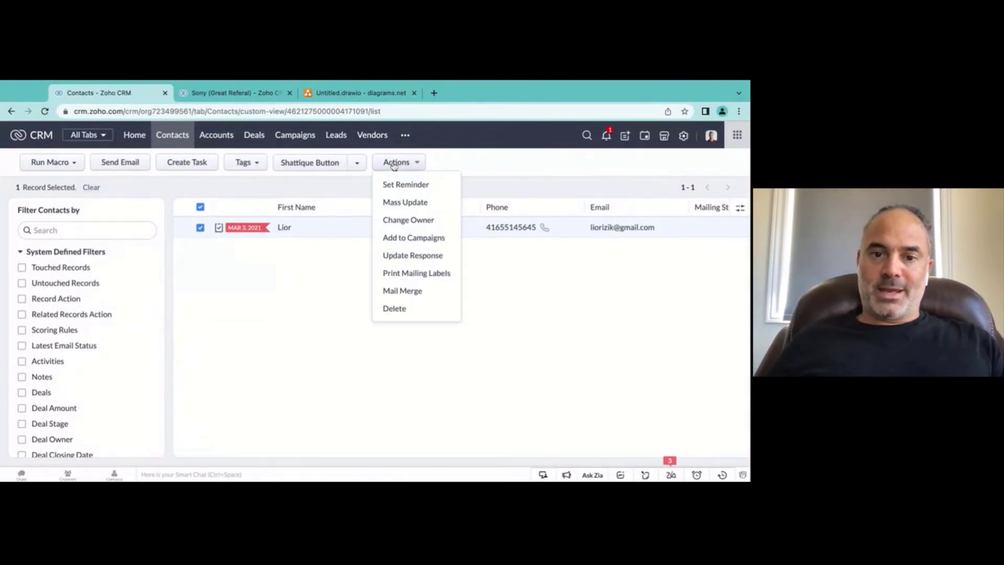
left_click(420, 202)
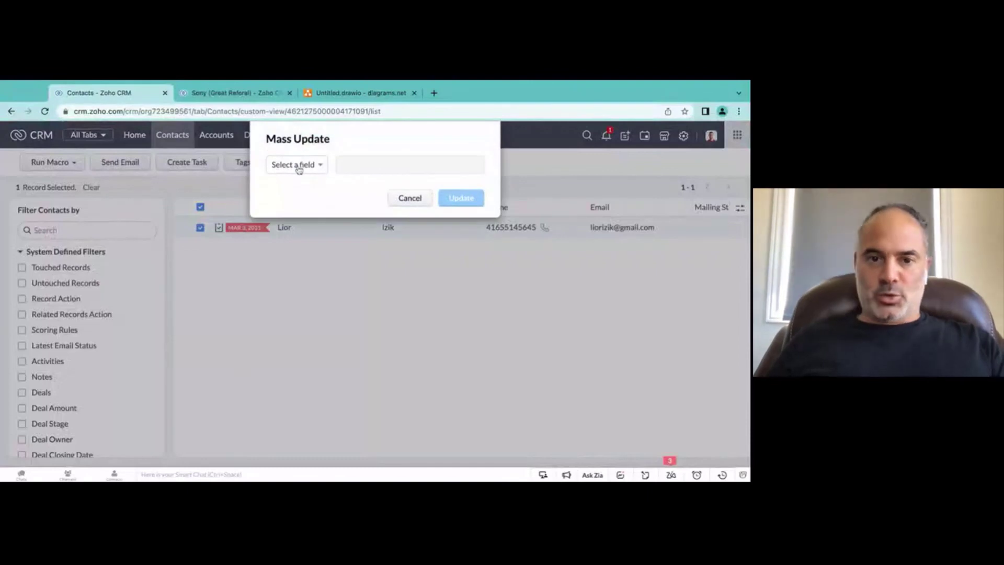
left_click(298, 165)
type("ty")
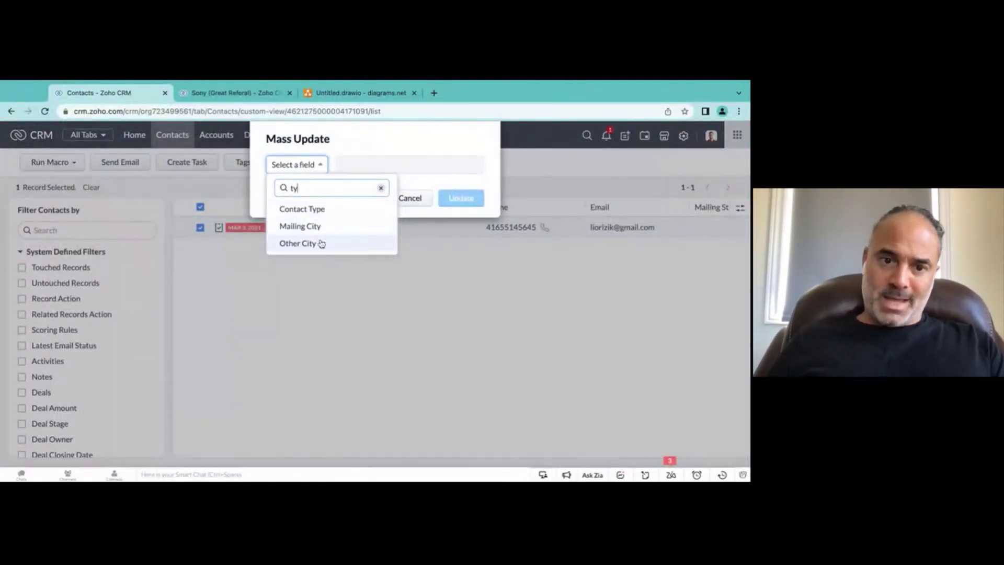
left_click(322, 210)
left_click(394, 164)
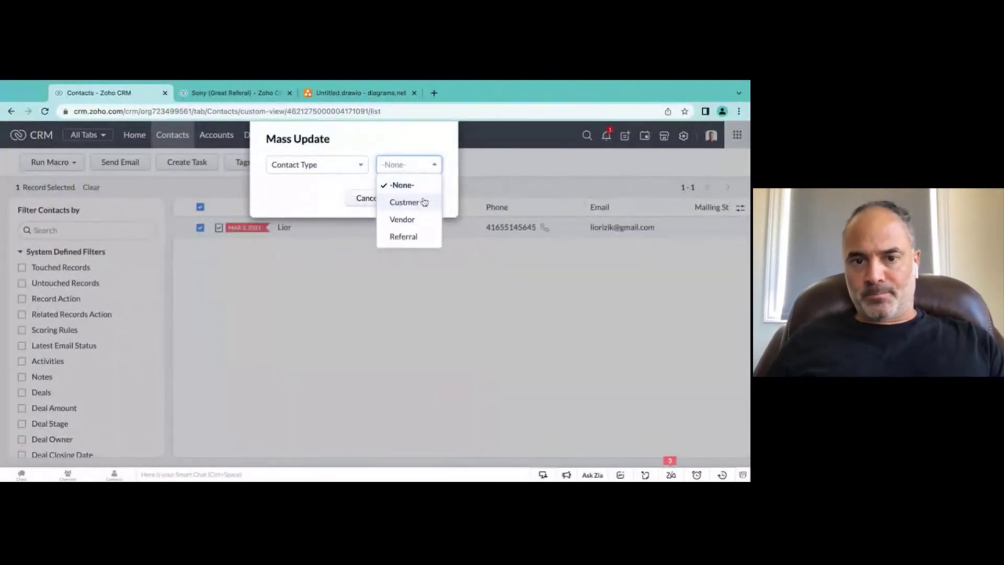
left_click(423, 204)
left_click(420, 199)
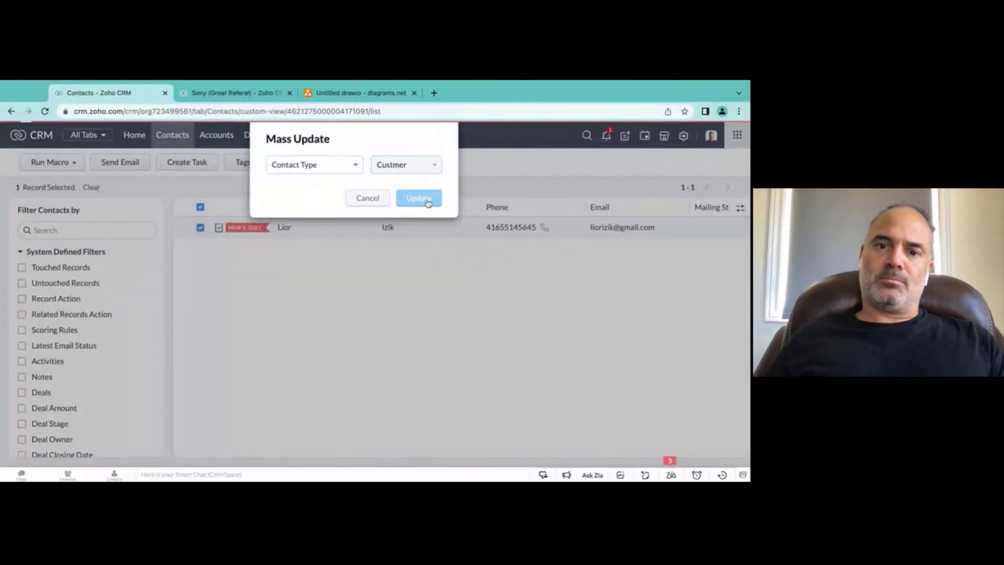